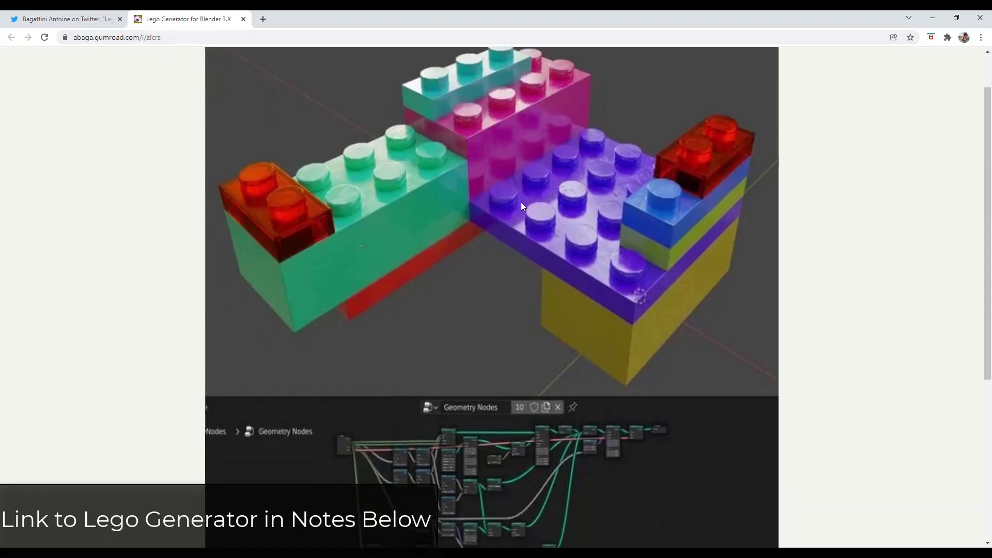
Review the preview images and description on the Lego Generator download page
scroll(454, 144, down, 5)
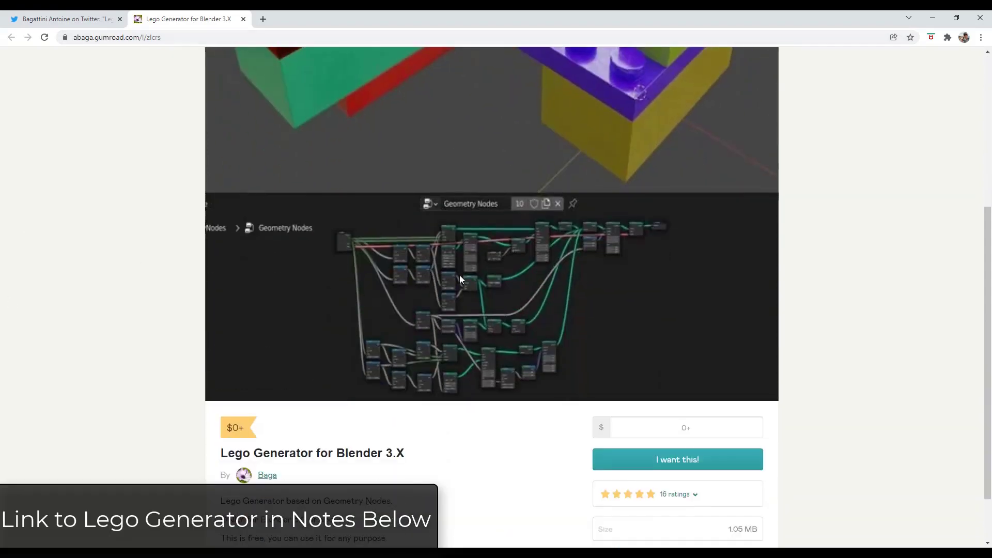
scroll(462, 279, up, 4)
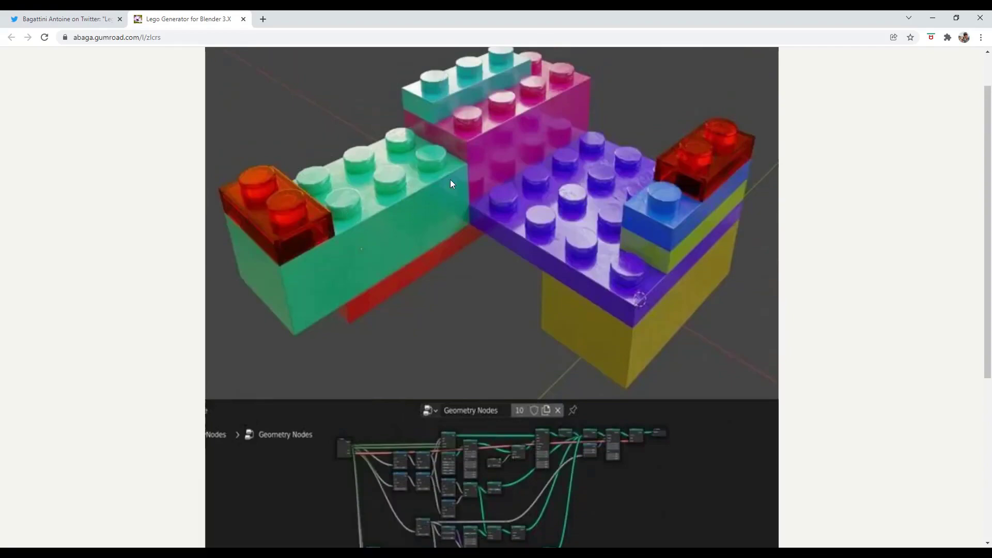
scroll(452, 178, down, 5)
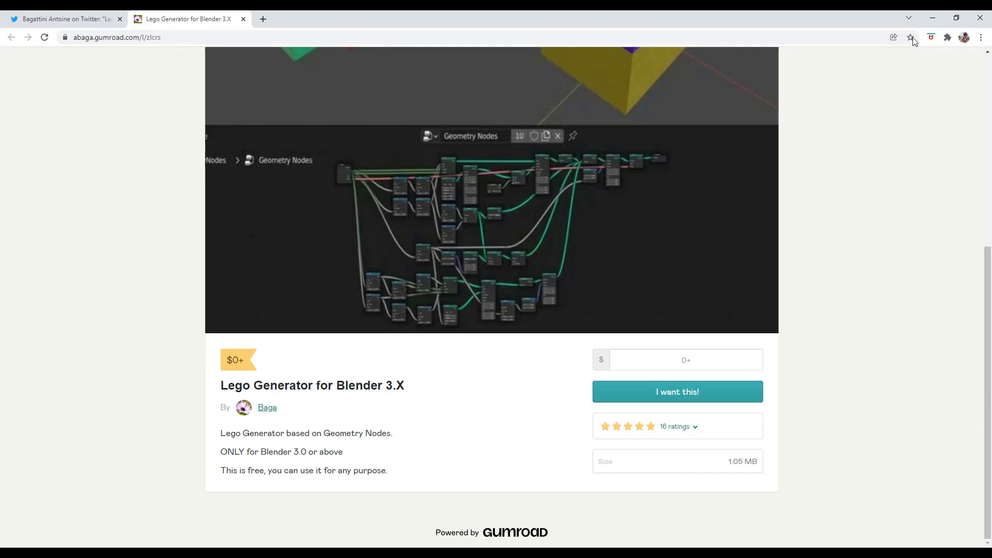
Switch to Blender and select the translucent brown two-stud brick on top of the blue brick
click(932, 18)
middle_drag(460, 214, 461, 212)
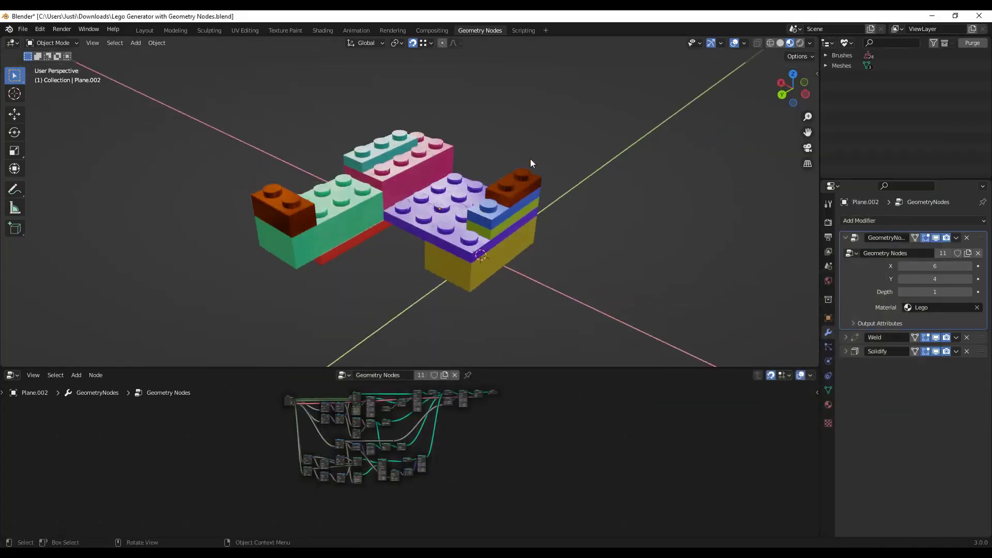
scroll(530, 159, down, 2)
middle_drag(459, 247, 468, 226)
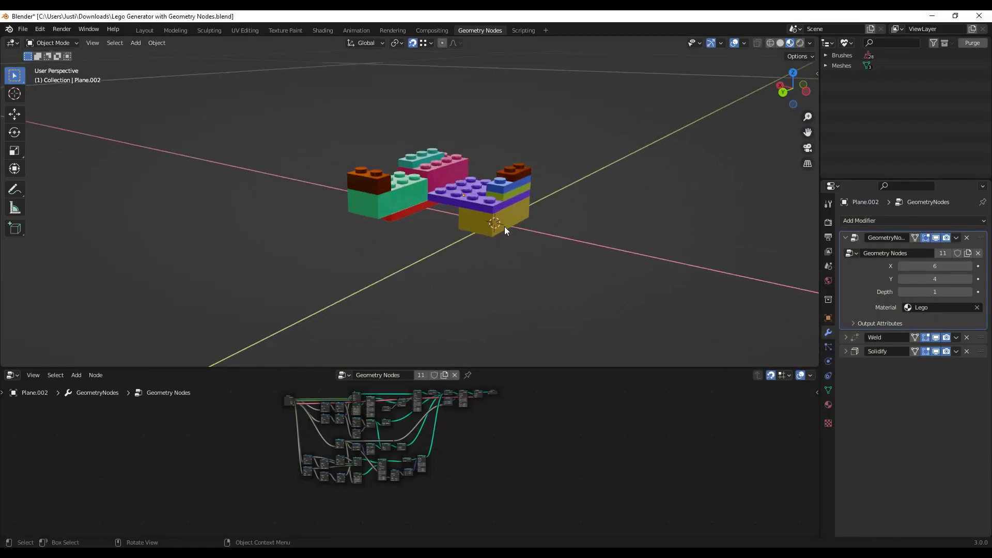
middle_drag(540, 219, 523, 210)
click(510, 182)
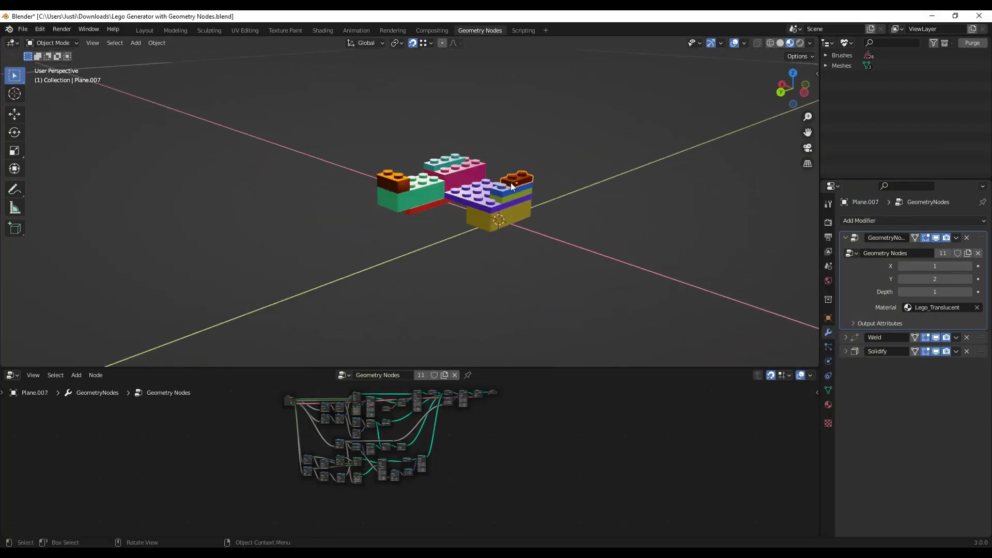
Examine the geometry node tree that generates the selected brick
scroll(365, 437, up, 8)
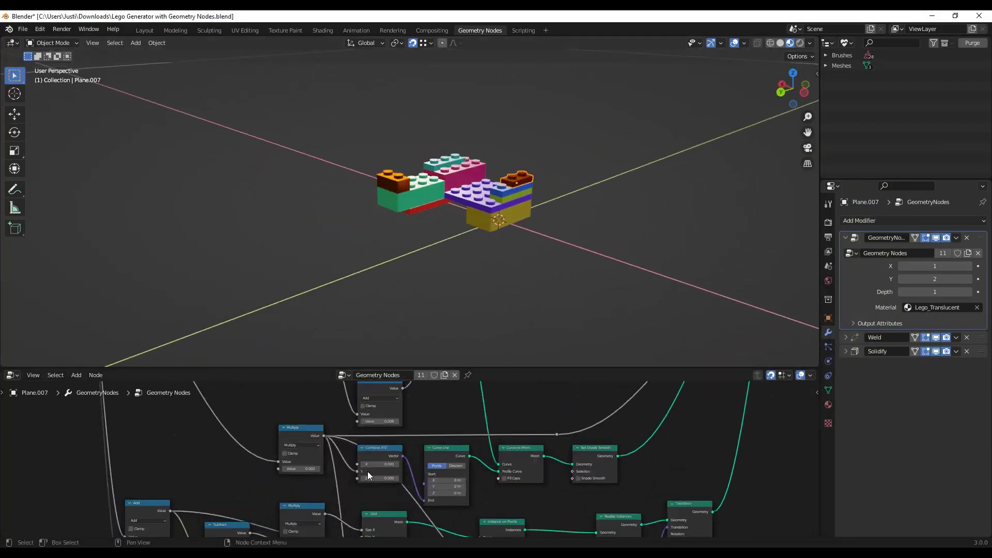
scroll(367, 471, up, 3)
scroll(382, 457, down, 10)
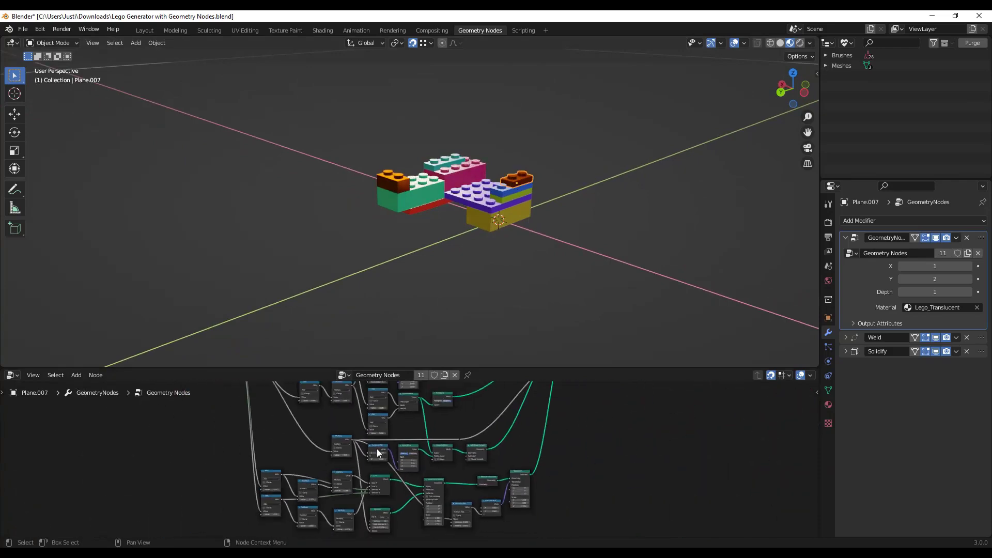
scroll(470, 411, up, 8)
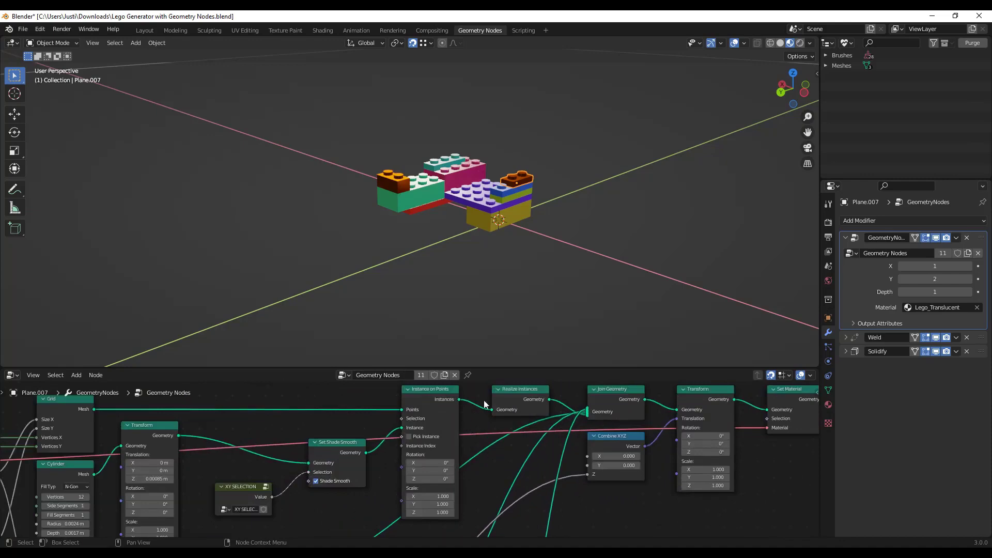
scroll(452, 191, up, 1)
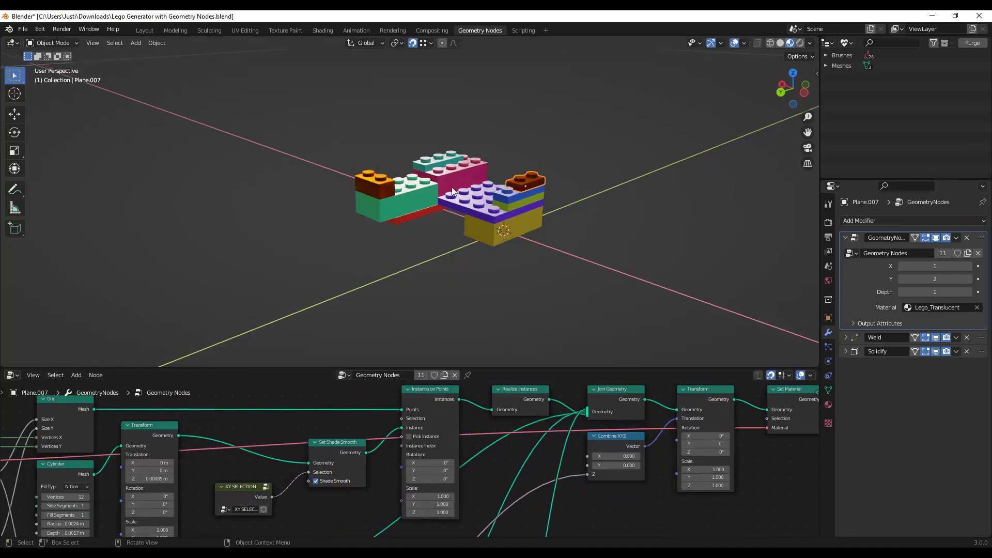
Switch to the Layout workspace with material preview shading and show the selected brick's modifiers
click(145, 31)
scroll(424, 274, up, 4)
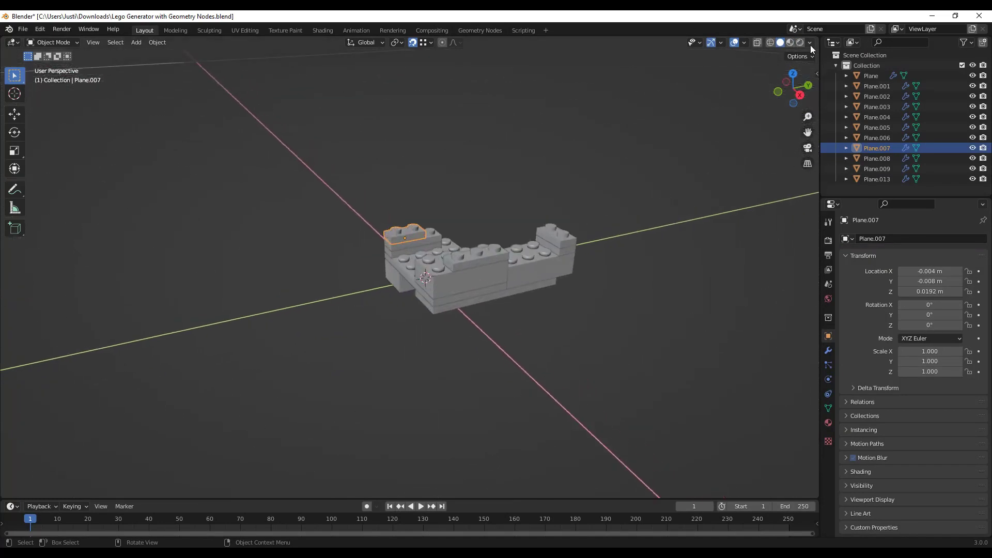
click(790, 43)
mouse_move(454, 246)
middle_down()
mouse_move(542, 236)
mouse_move(542, 248)
mouse_move(438, 237)
middle_up()
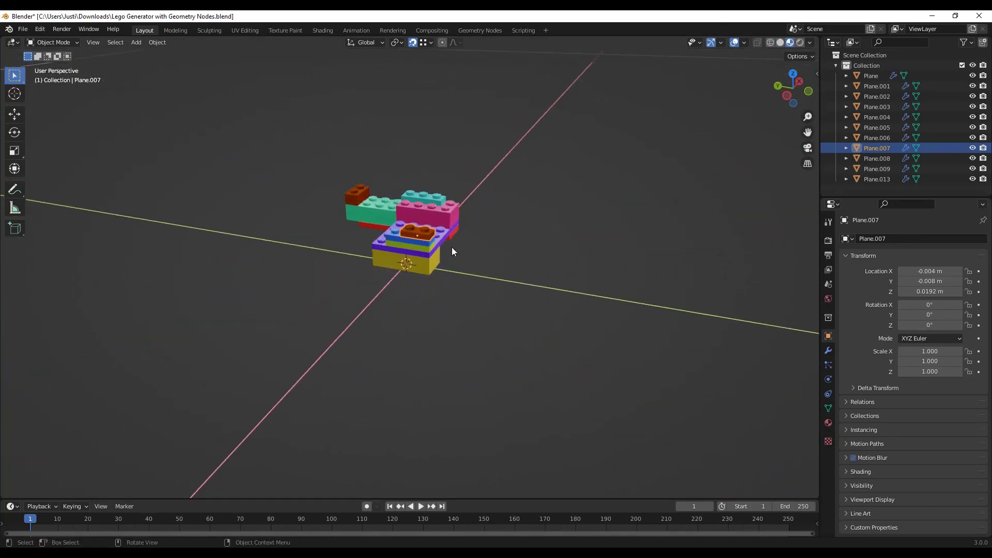
click(829, 350)
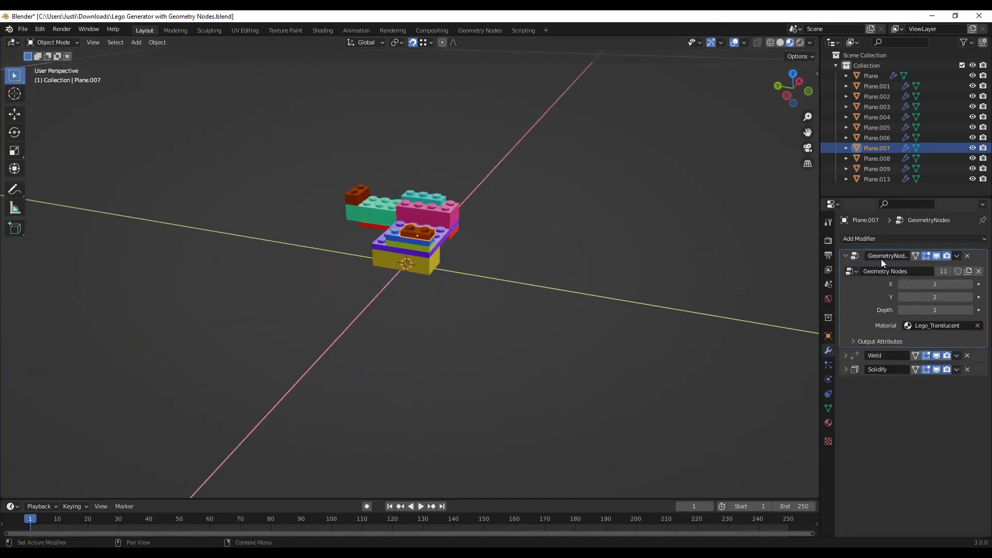
Duplicate the translucent brick along the Y axis and place the copy well clear of the assembled bricks
key(shift+d)
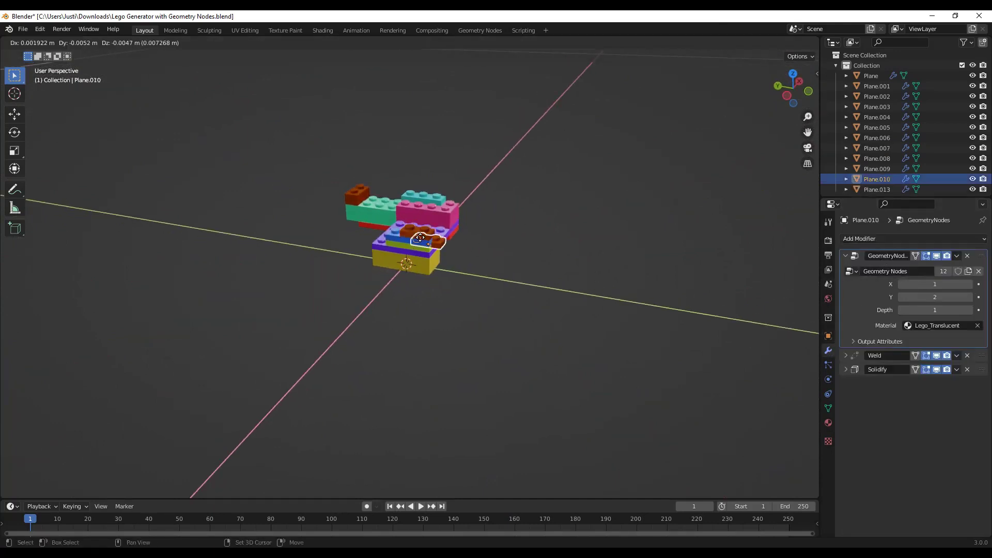
key(y)
click(592, 261)
scroll(641, 256, up, 4)
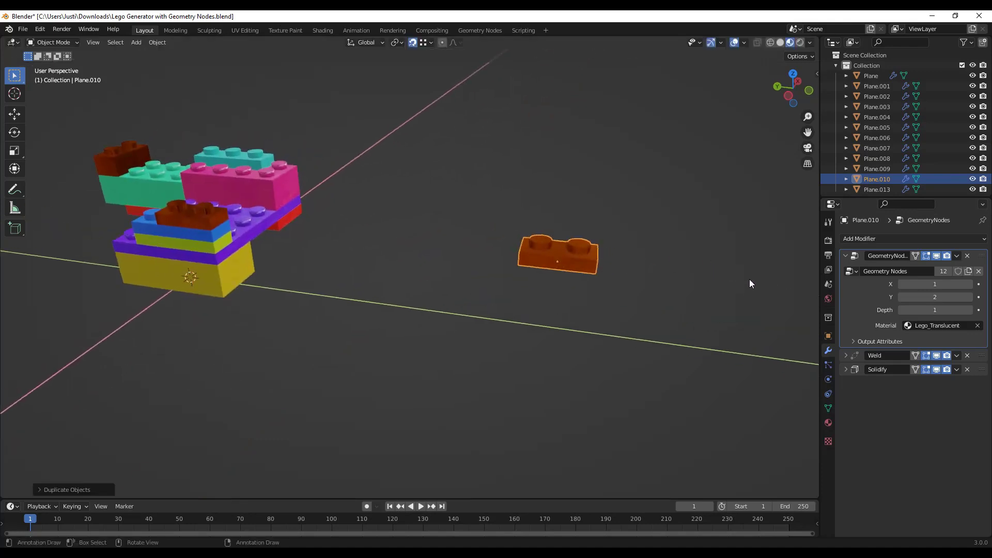
Set the duplicated brick's generator values to X 2, Y 3 and Depth 3
click(970, 284)
click(970, 297)
click(969, 310)
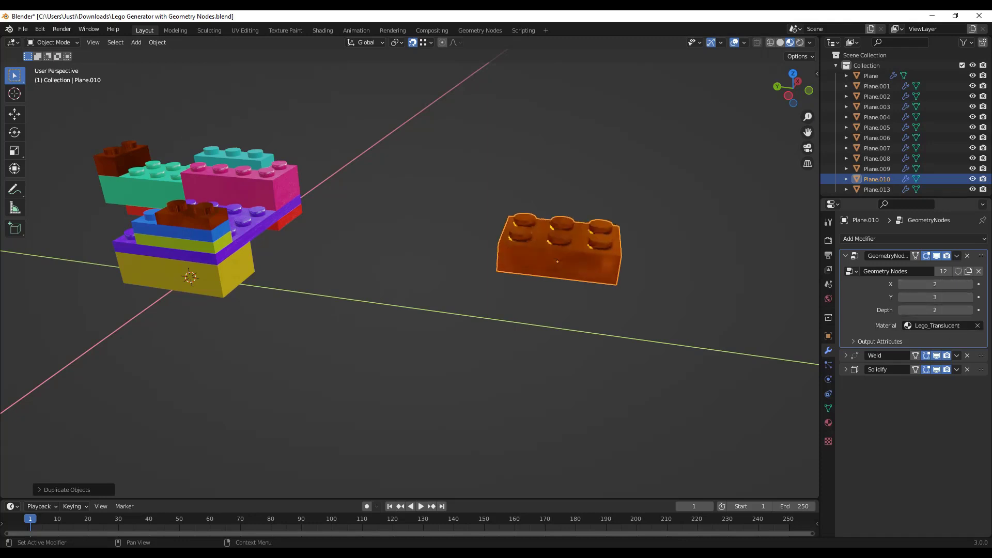
click(970, 310)
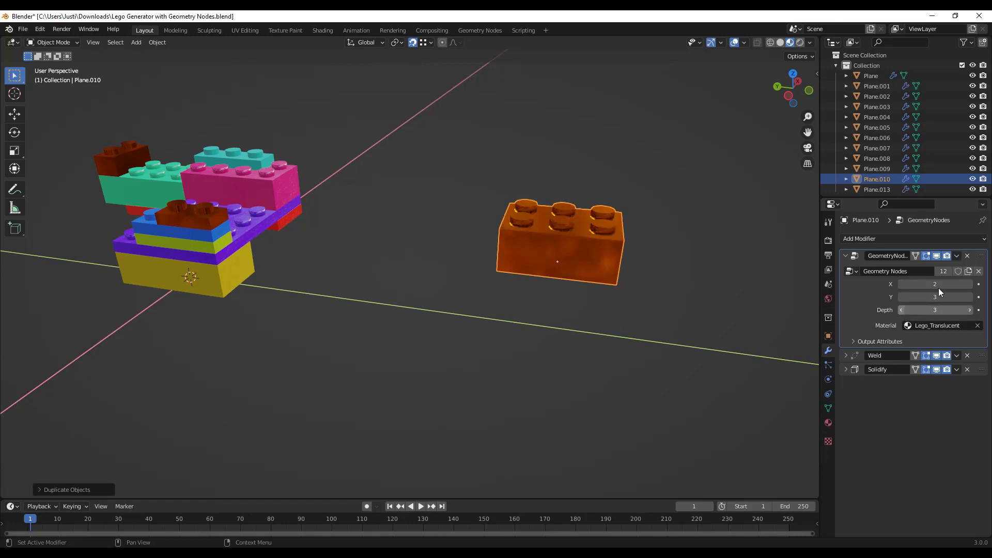
Try Y values of 5, 3, 4 and 2 on the duplicated brick, switching X to 1 and back to 2 in between
drag(938, 297, 963, 297)
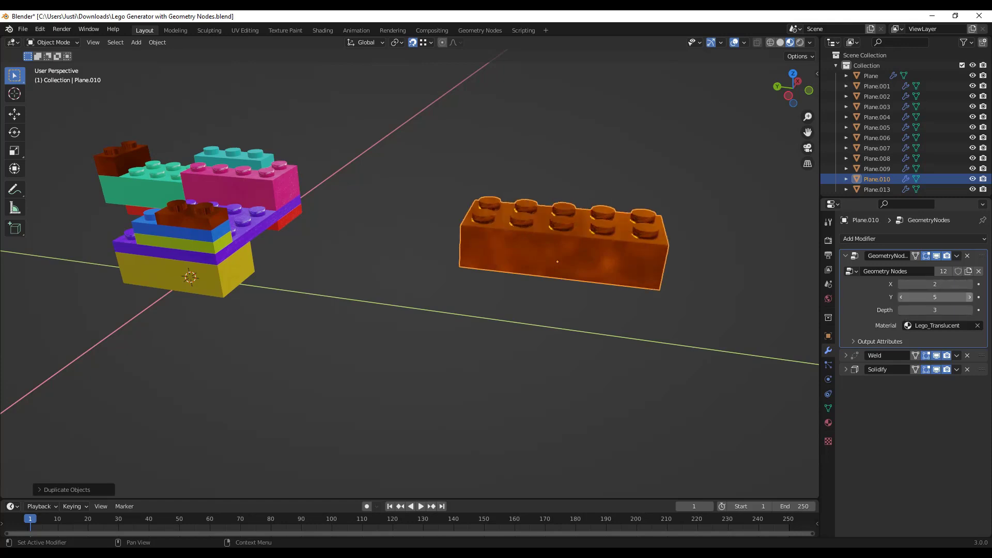
click(901, 297)
click(901, 297)
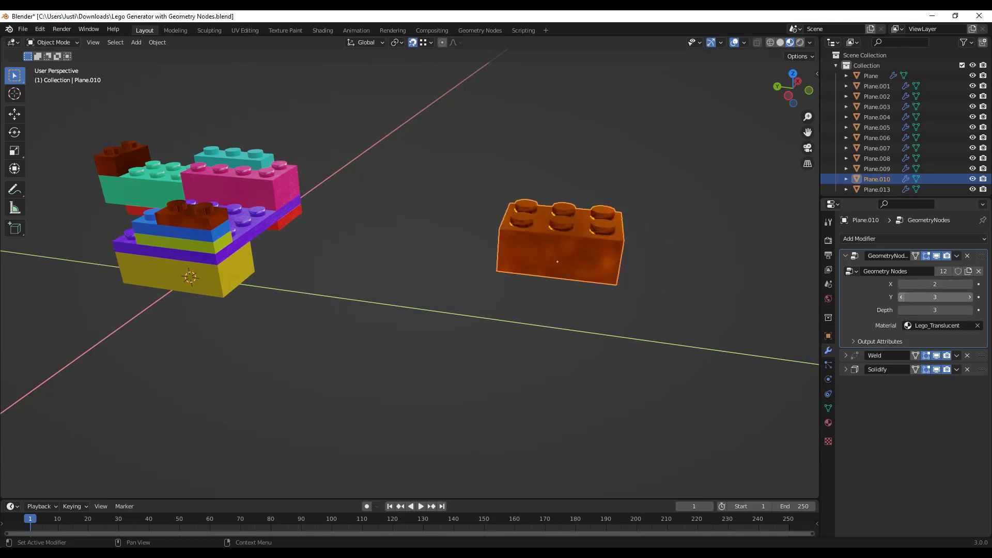
click(970, 297)
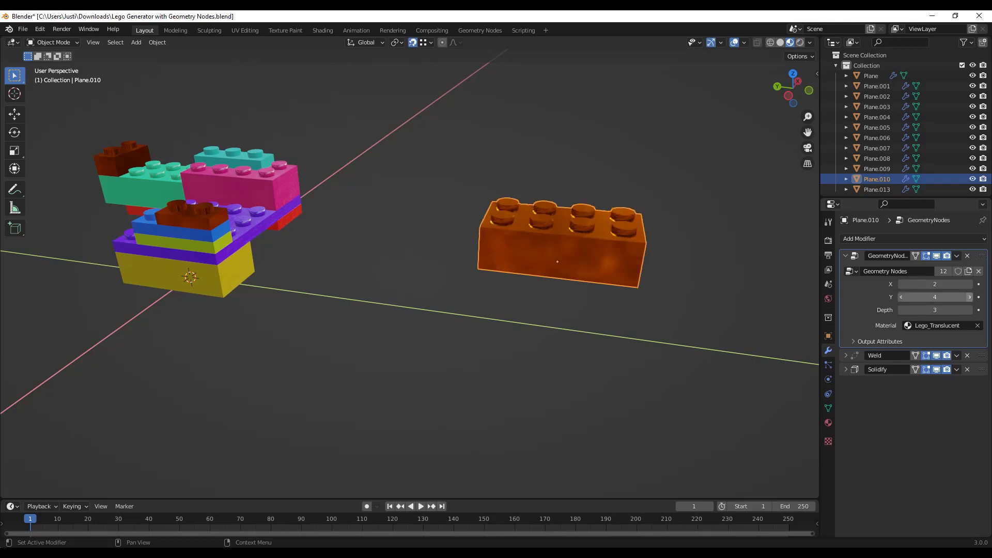
click(901, 284)
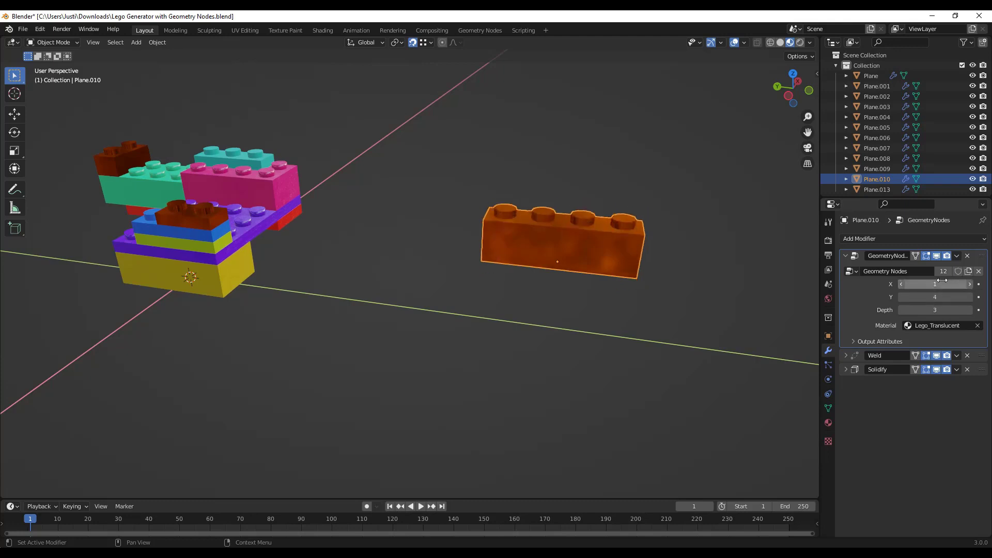
click(969, 284)
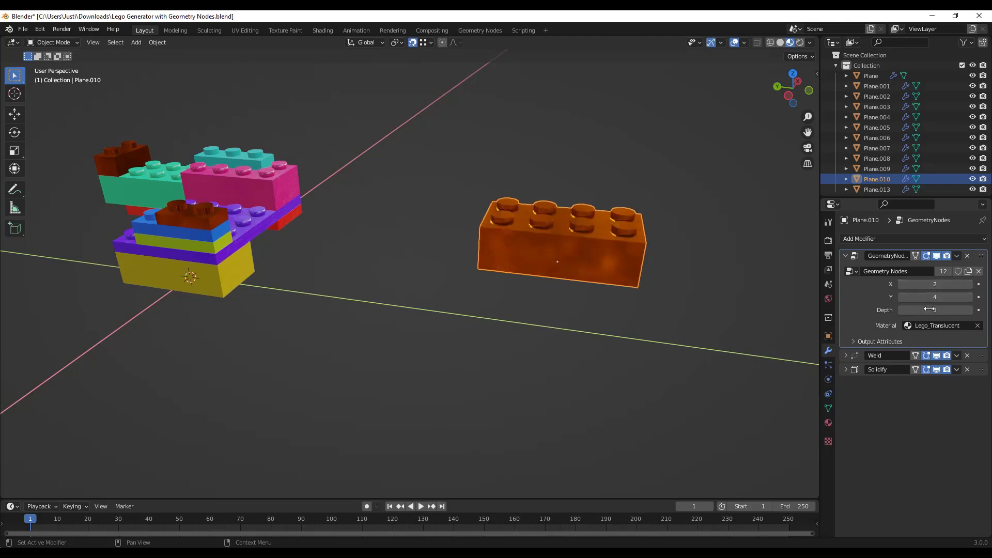
click(901, 297)
click(902, 297)
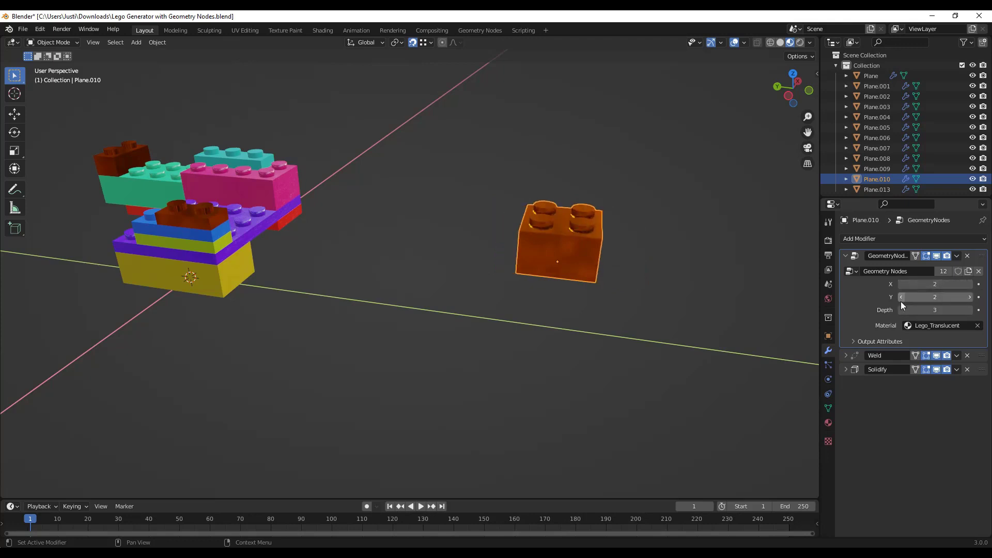
Turn the duplicated brick into a flat plate with Depth 1 and Y 4
click(902, 310)
click(901, 310)
middle_drag(708, 289, 588, 254)
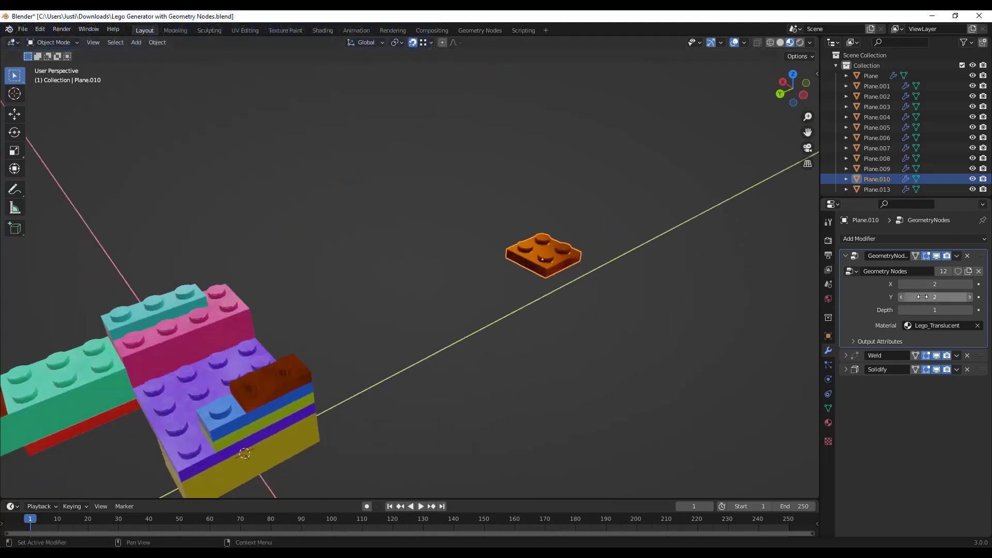
click(970, 298)
click(969, 297)
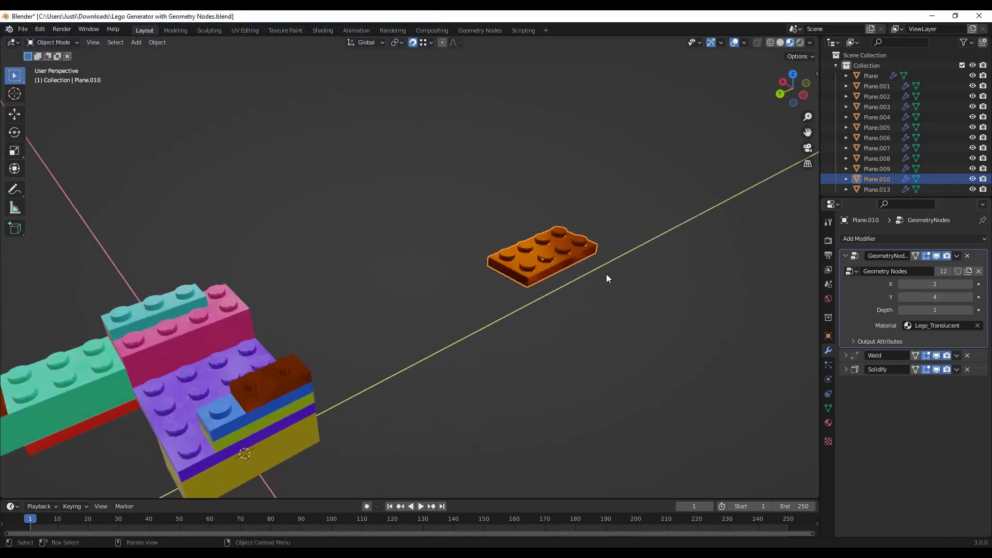
Duplicate the translucent 2 by 4 plate along the X axis and place the copy beside it
key(shift+d)
key(y)
key(x)
click(521, 214)
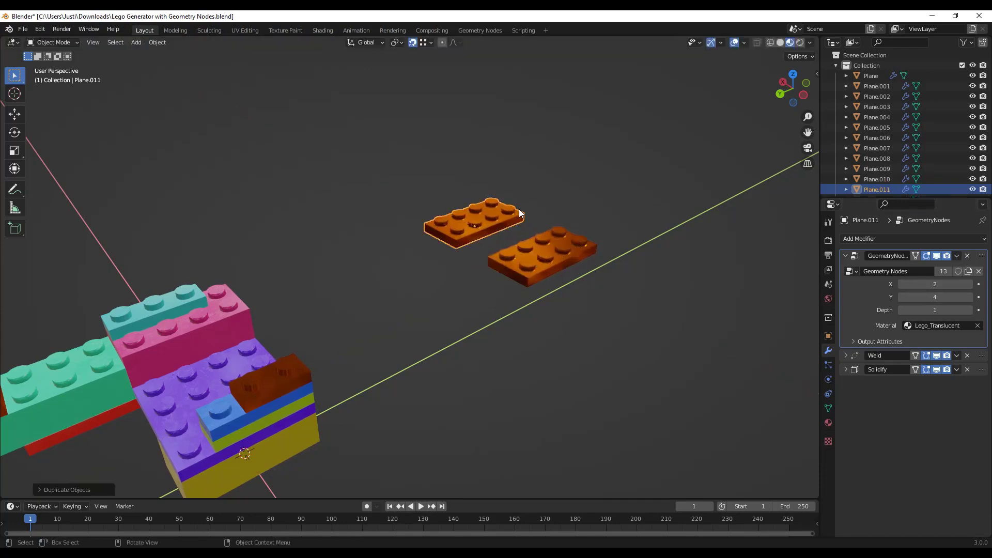
Set the new plate's Y value to 3
click(900, 296)
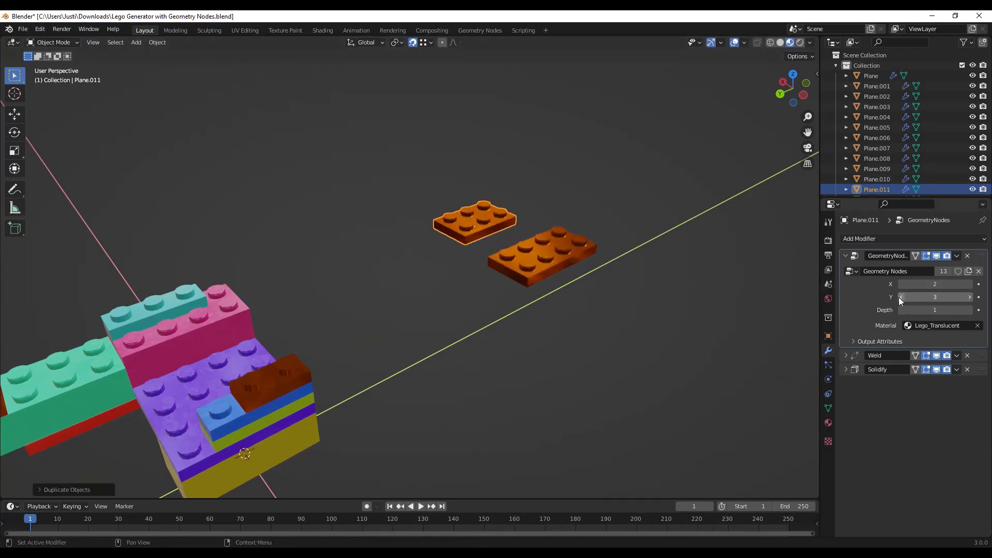
click(900, 296)
click(969, 297)
Duplicate the pink 2 by 4 brick along the Y axis and place the copy beyond the two translucent plates
middle_drag(594, 243, 472, 239)
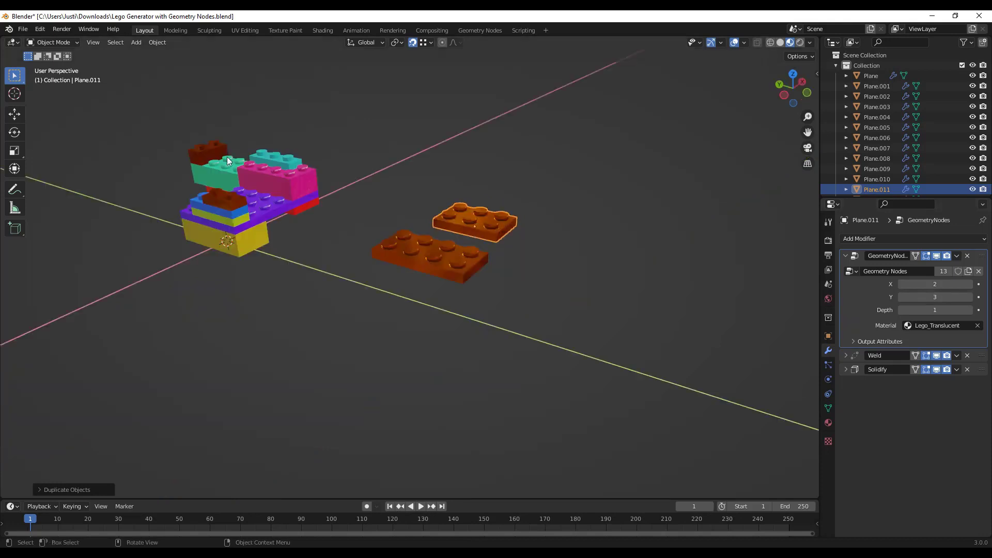
click(305, 192)
key(shift+d)
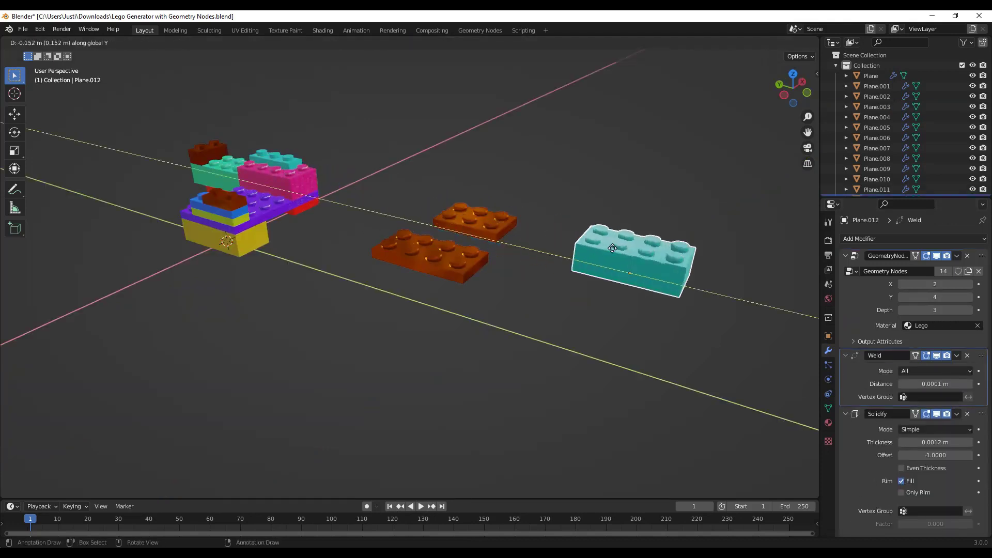
click(708, 246)
scroll(733, 271, up, 4)
mouse_move(731, 274)
middle_down()
mouse_move(635, 260)
mouse_move(723, 258)
middle_up()
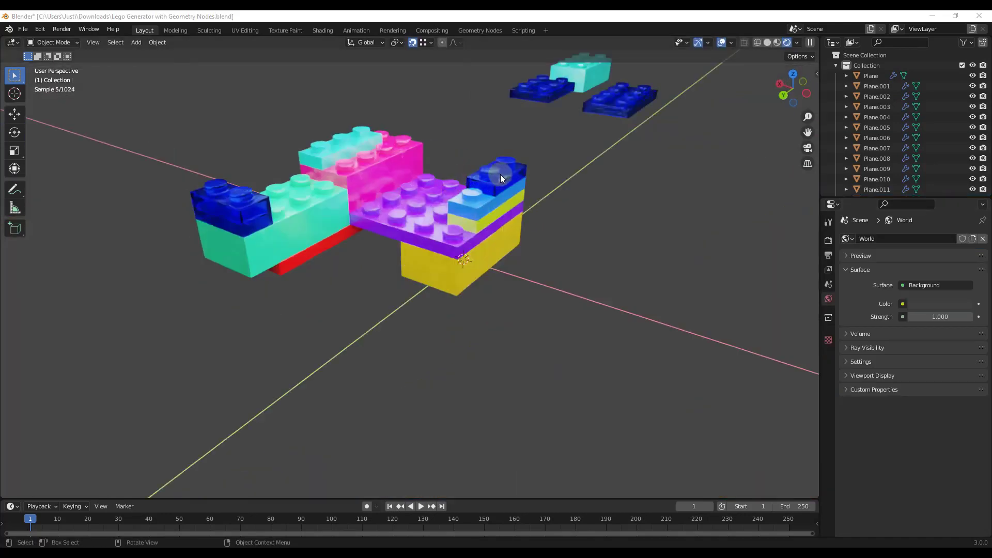
Examine the rendered translucent blue brick on top of the stack up close
scroll(501, 174, up, 5)
scroll(509, 172, up, 3)
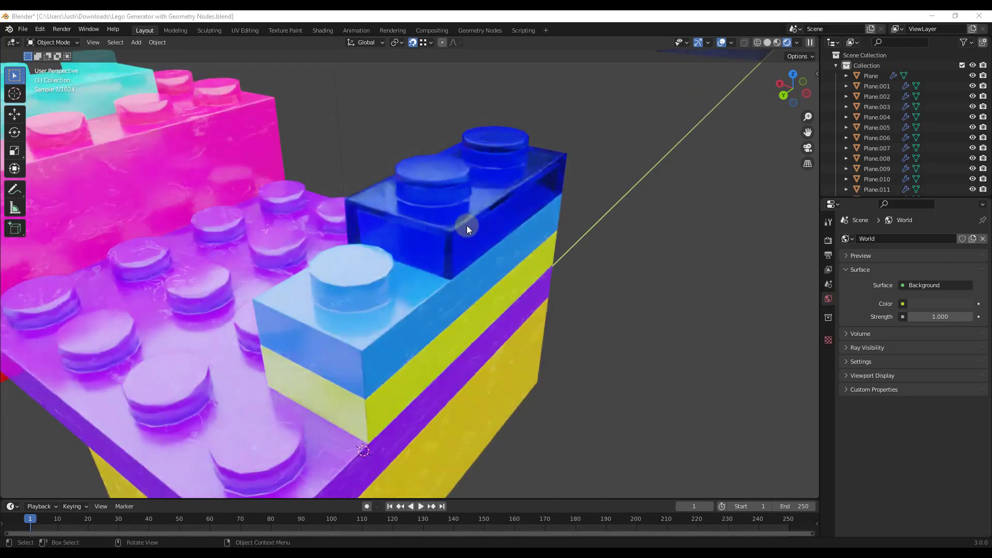
scroll(510, 179, down, 8)
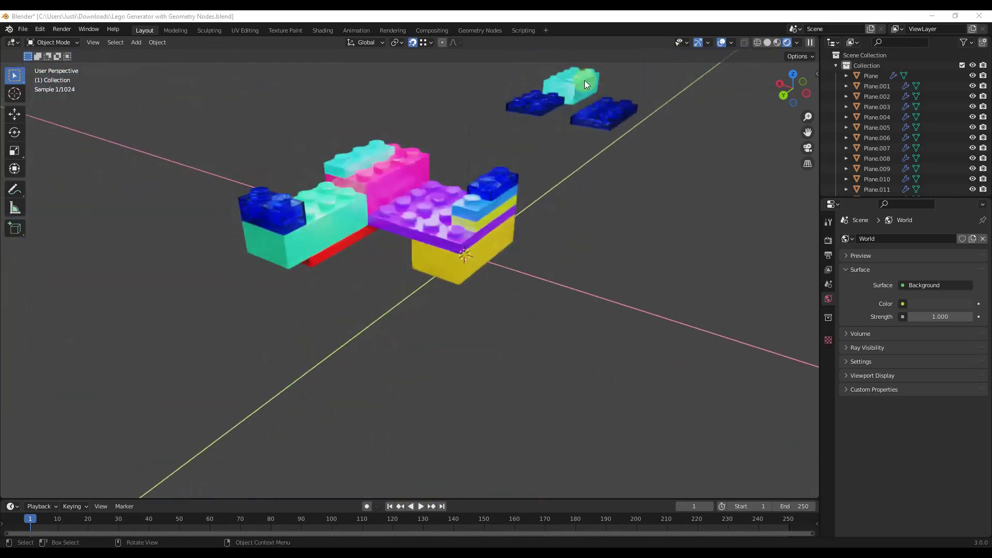
Assign the Lego_Translucent.001 material to the blue 1 by 3 plate through its Geometry Nodes modifier
click(471, 208)
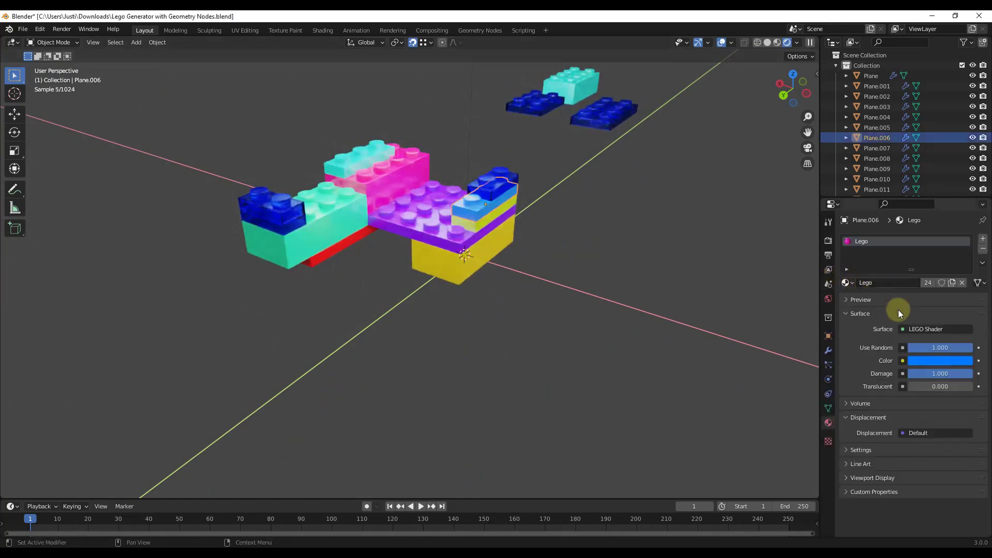
click(829, 351)
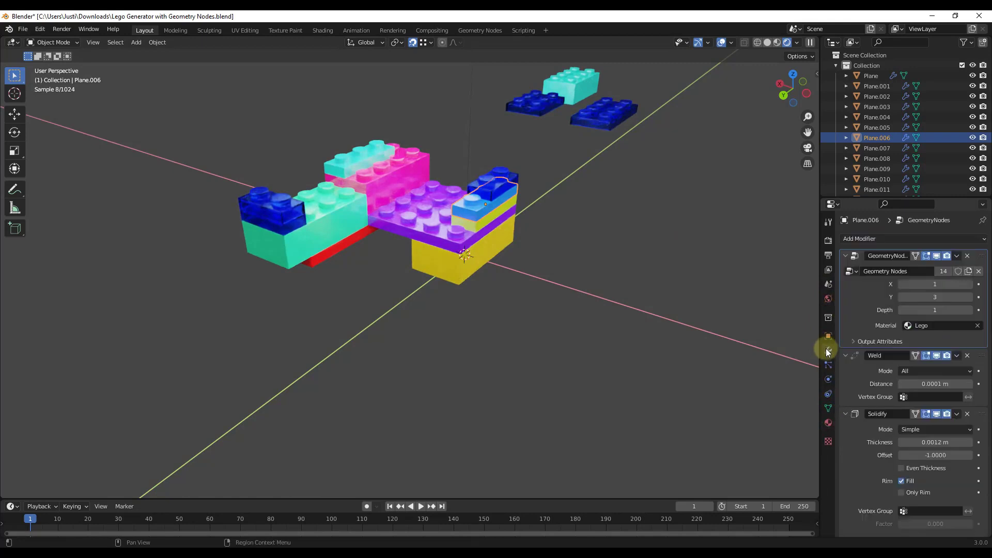
click(913, 326)
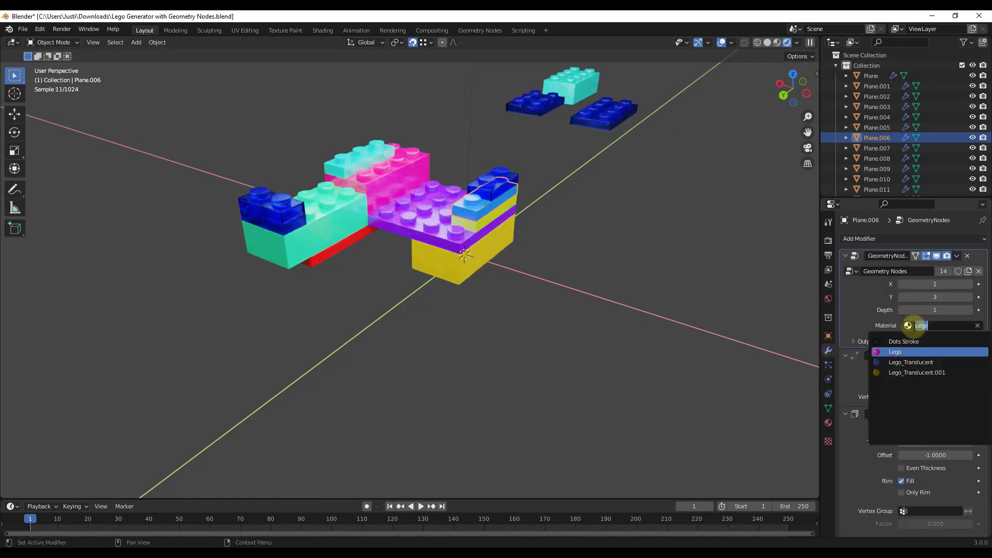
click(900, 371)
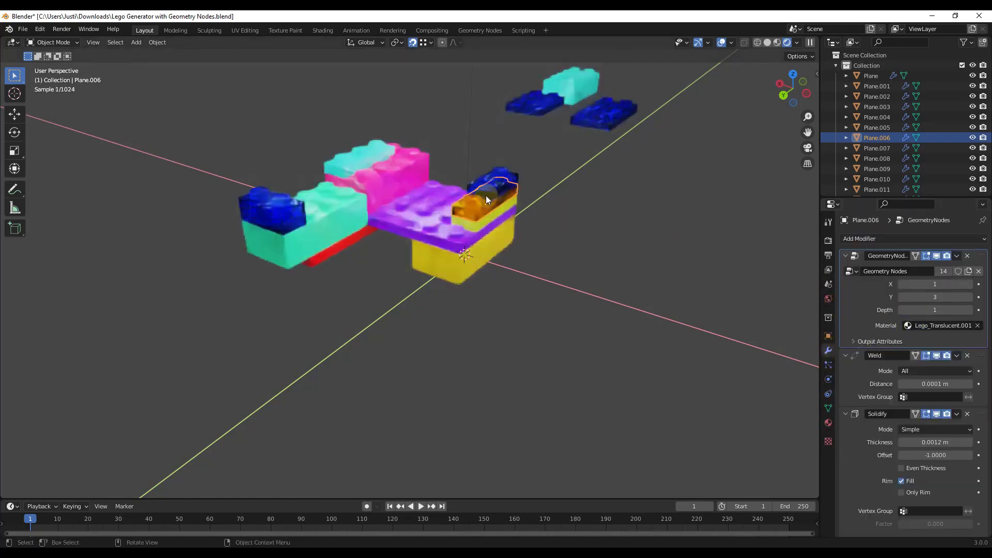
Try the Lego material with Use Random at 0, switch the viewport to Material Preview, and restore Use Random to 1
click(828, 422)
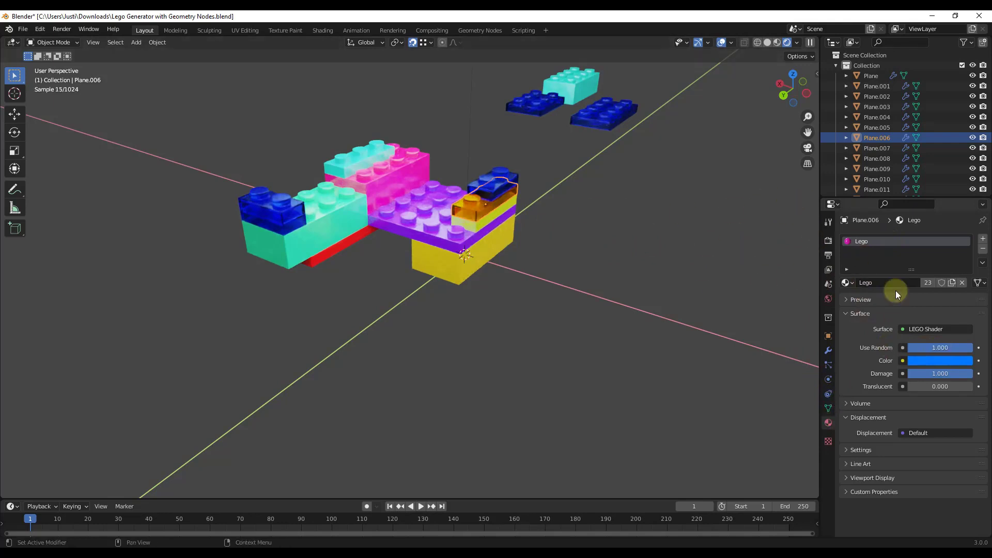
mouse_move(953, 347)
mouse_down()
mouse_move(17, 350)
mouse_move(955, 357)
mouse_move(881, 357)
mouse_up()
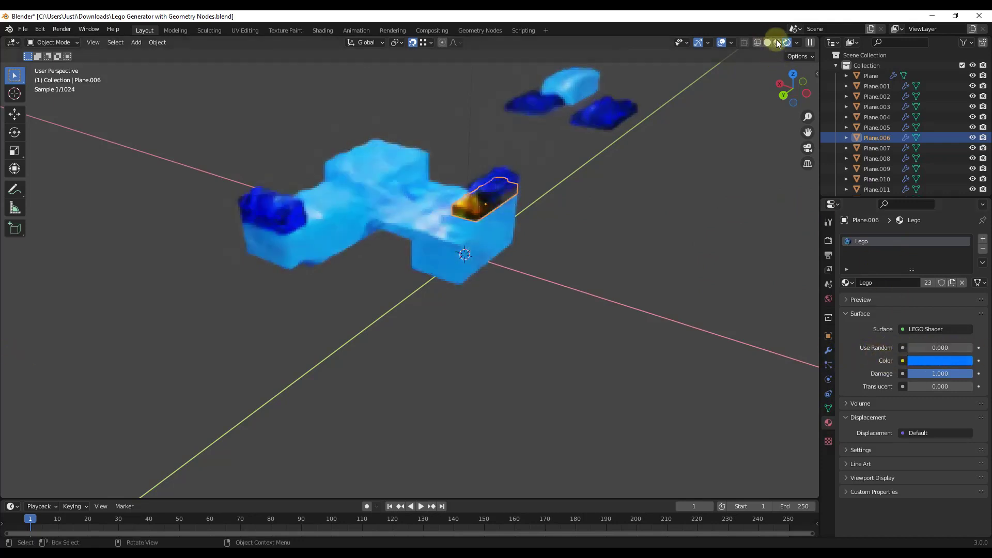
click(779, 42)
drag(920, 348, 31, 343)
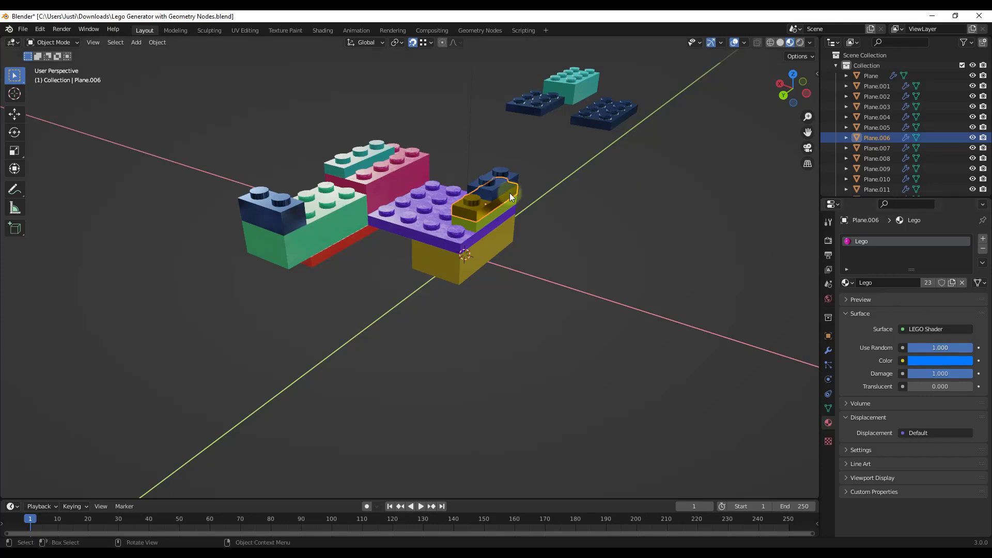
Duplicate the pink 2 by 4 brick along the X axis and place the copy in the empty area beyond the stack
click(409, 166)
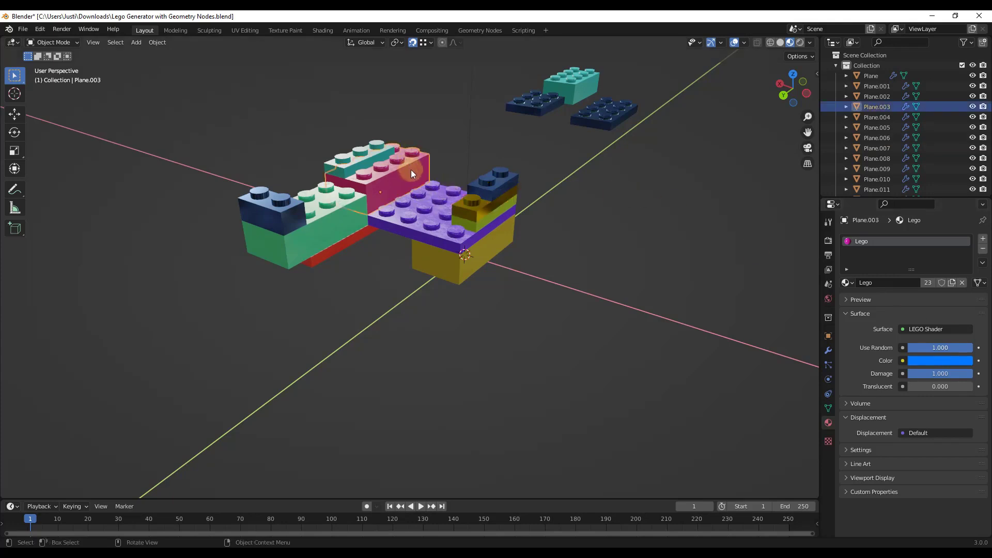
key(shift+d)
key(x)
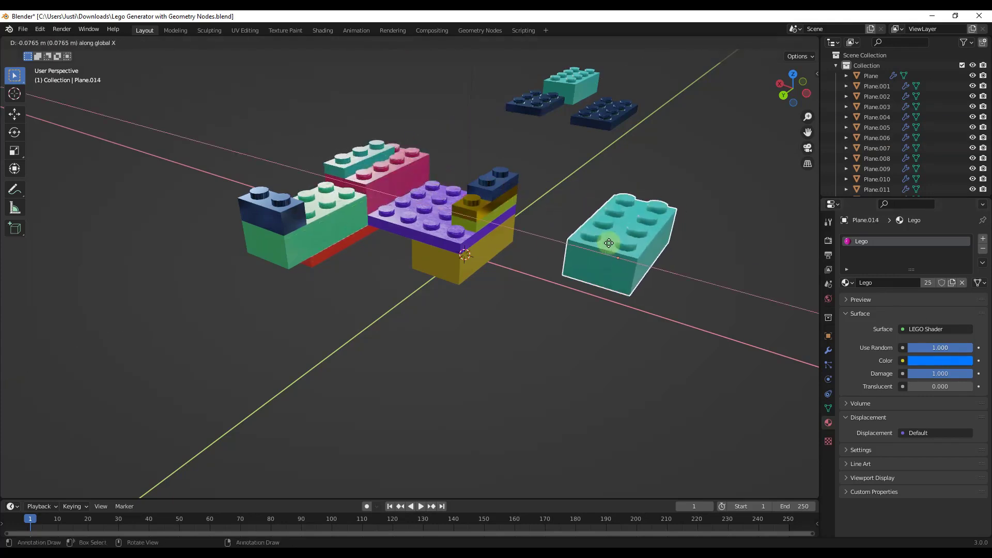
click(612, 244)
Duplicate the new teal 2 by 4 brick and place the copy beside it, farther out along the X axis
key(shift+d)
key(y)
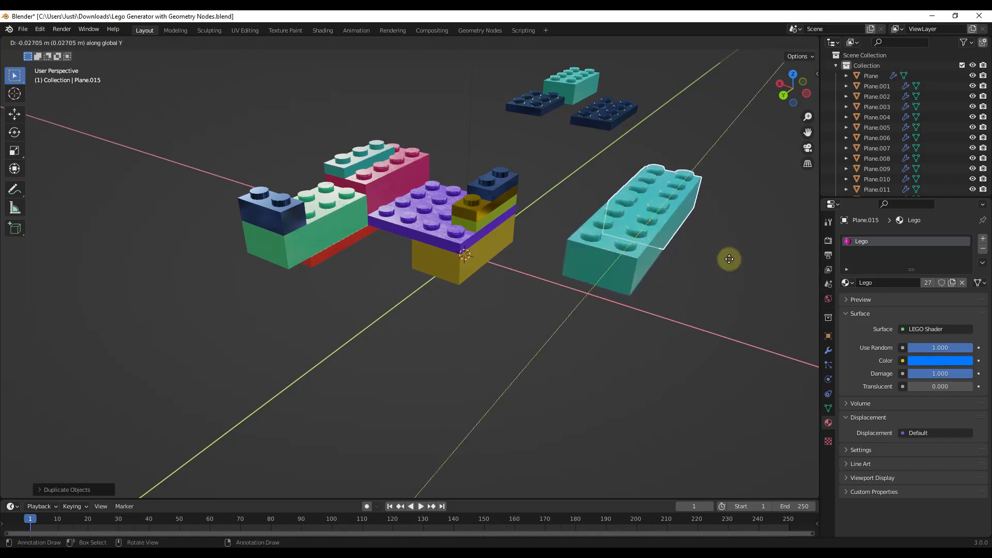
click(732, 266)
Duplicate the outermost teal brick along the Y axis and place the copy behind it
key(shift+d)
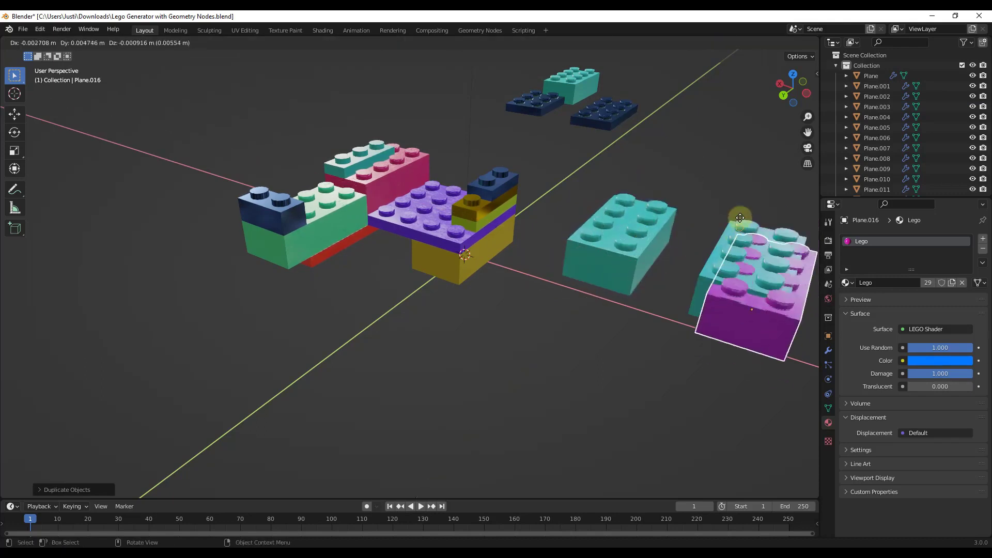
key(y)
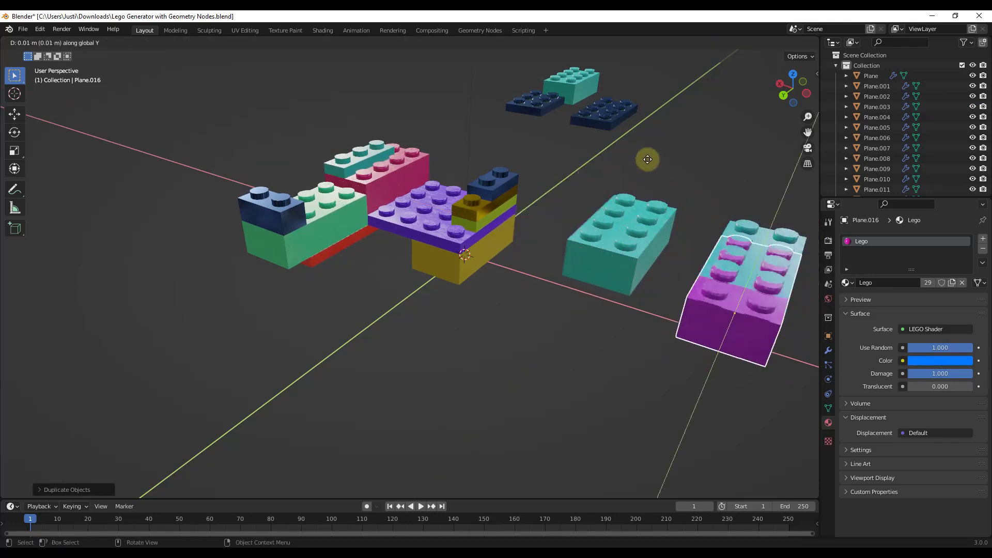
click(704, 110)
Make the purple brick's Lego material a single-user copy
scroll(700, 195, down, 3)
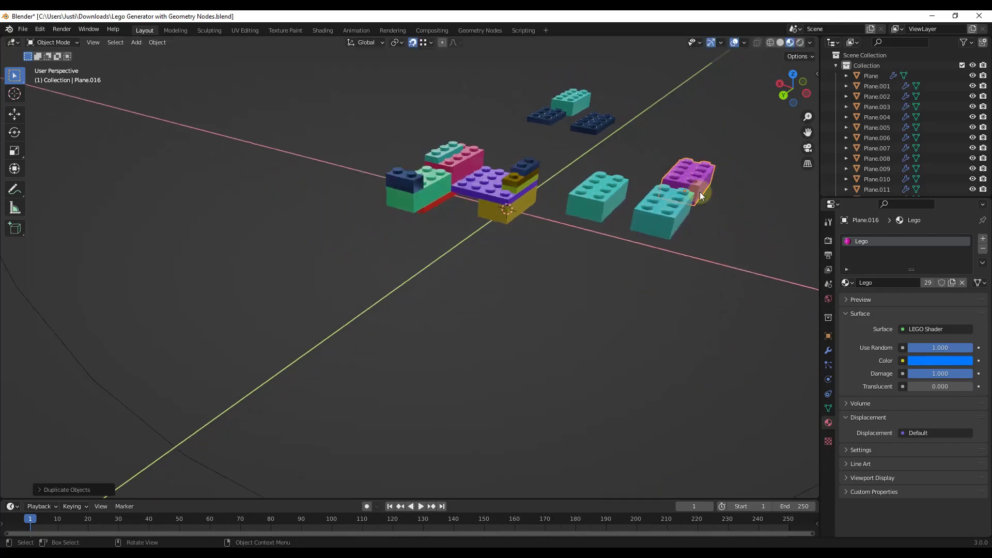
scroll(700, 192, up, 2)
middle_drag(700, 193, 600, 187)
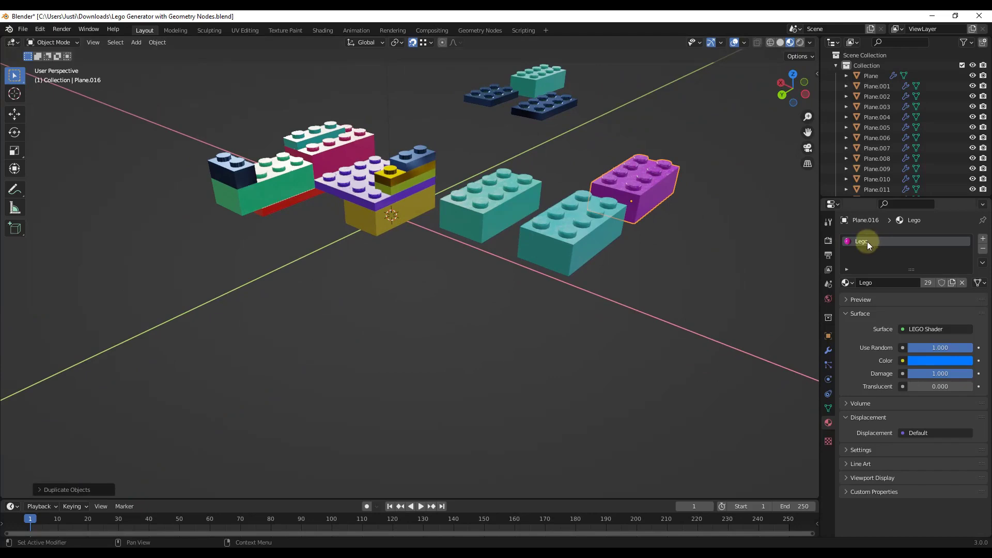
scroll(702, 177, up, 5)
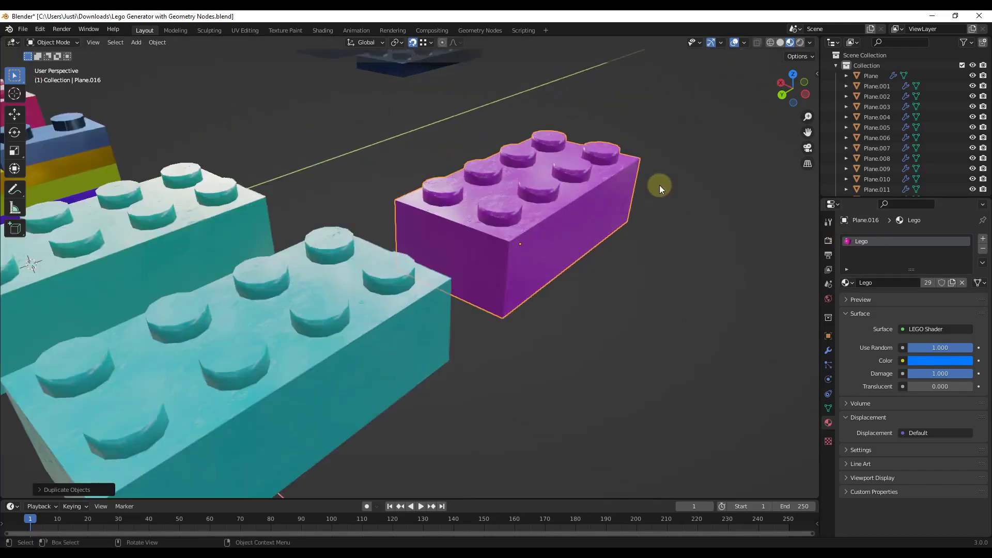
scroll(576, 182, down, 2)
scroll(575, 182, down, 1)
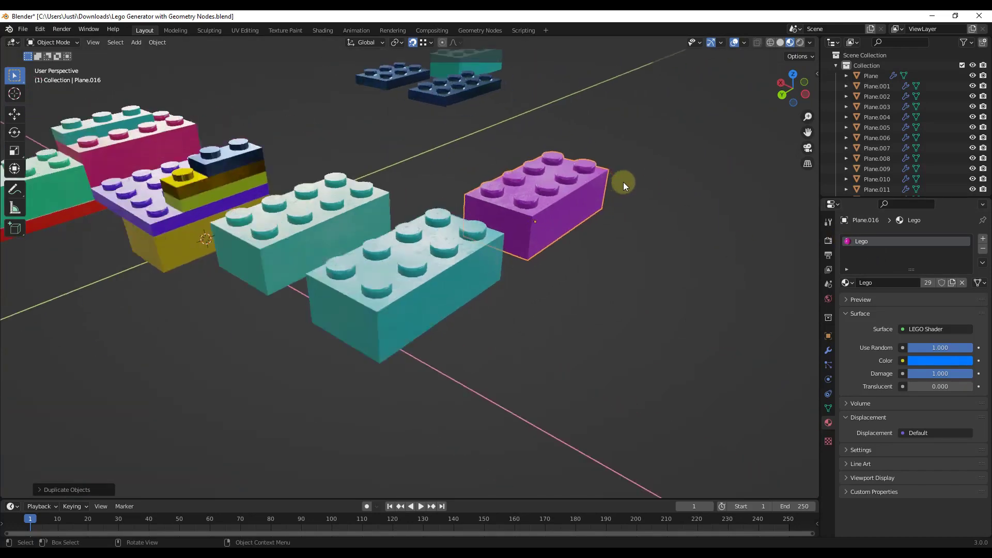
scroll(624, 182, up, 1)
click(929, 286)
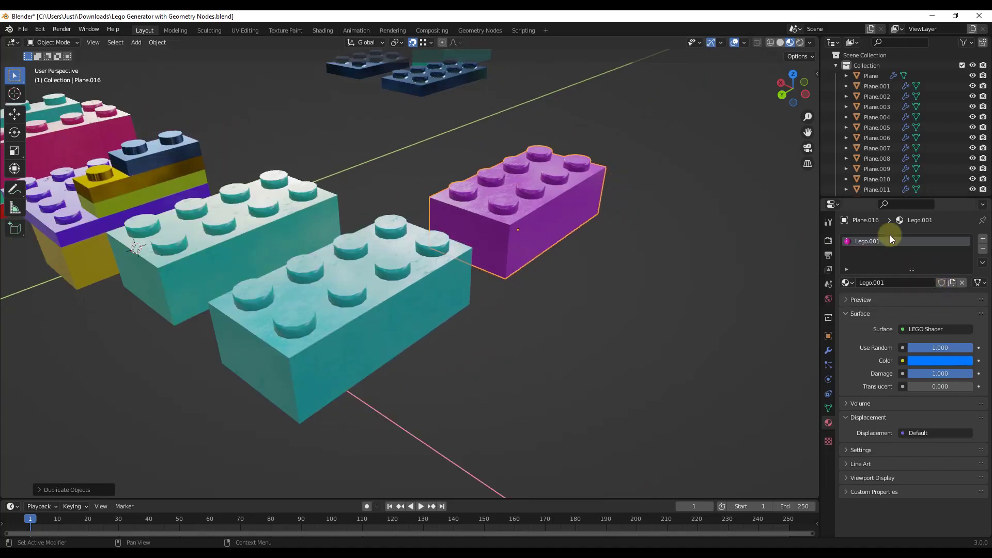
click(873, 282)
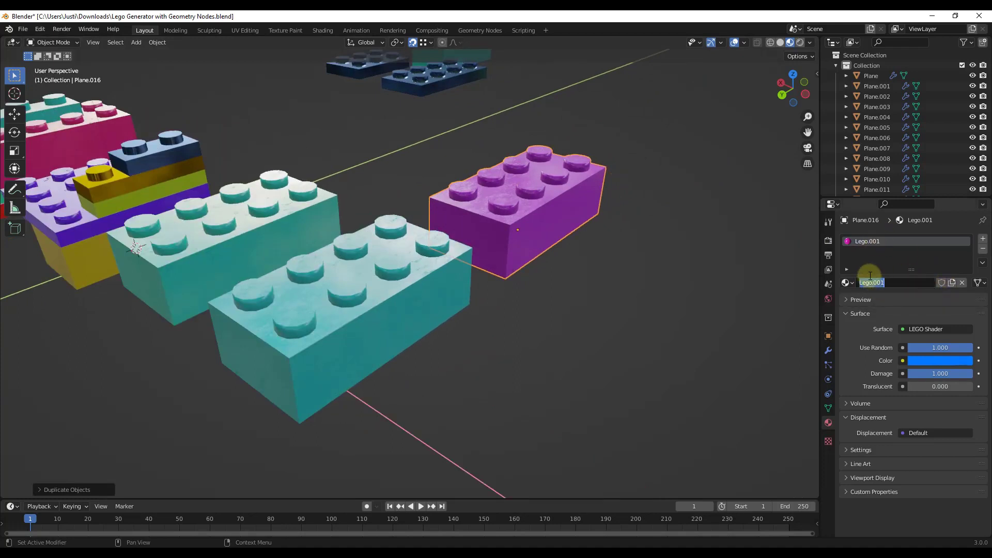
click(443, 261)
Rename the shared Lego material of the nearest teal brick as LegoRandom
click(393, 281)
click(875, 267)
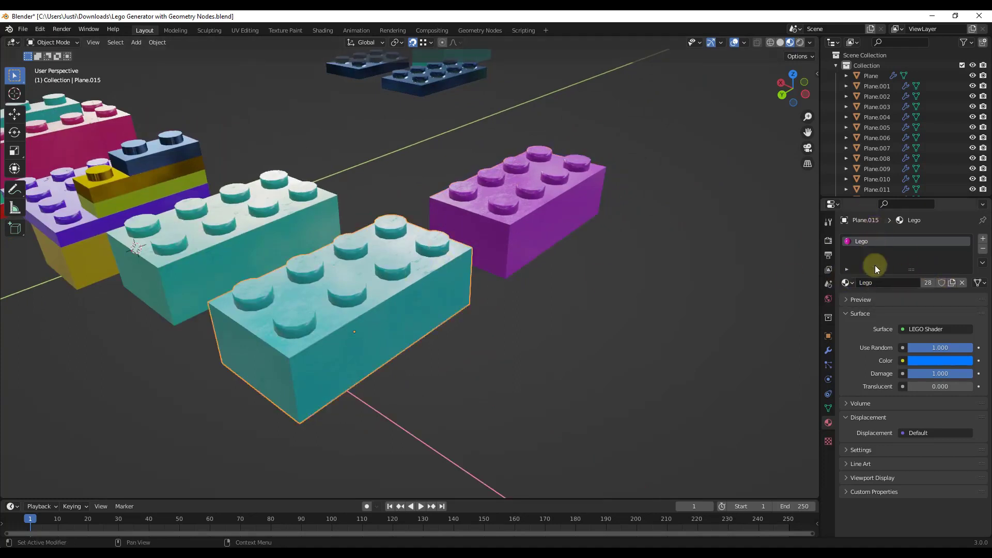
text(LegoRandom)
key(Return)
Rename the purple brick's own material as LegoPink
click(575, 215)
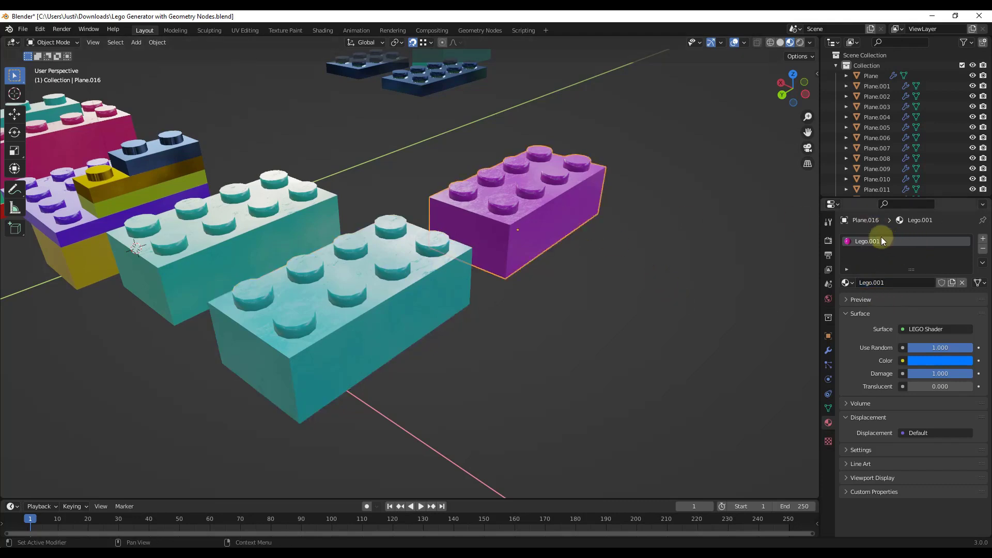
double_click(893, 284)
text(L)
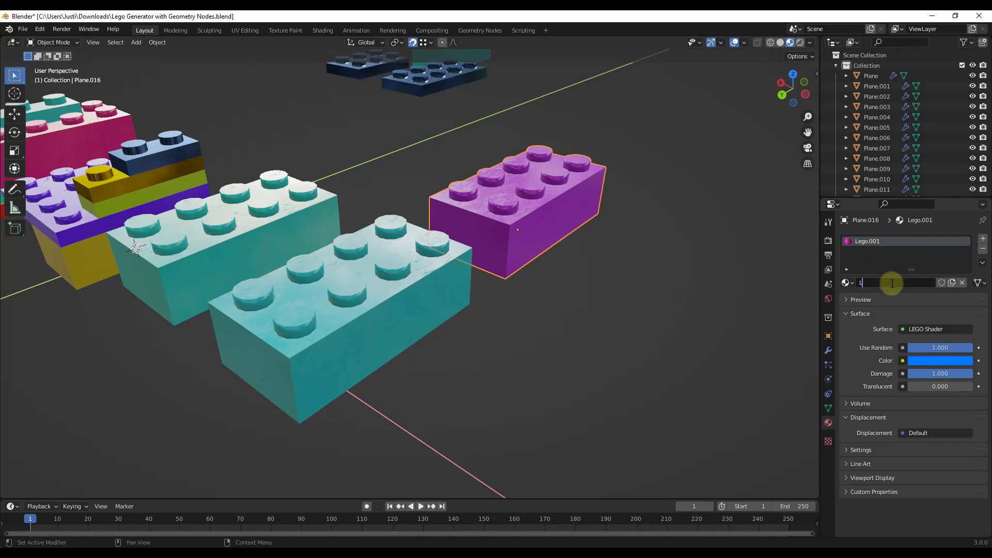
text(egoPink)
key(Return)
Set the LegoPink material's Use Random to 0 and its color to bright pink
drag(945, 346, 848, 348)
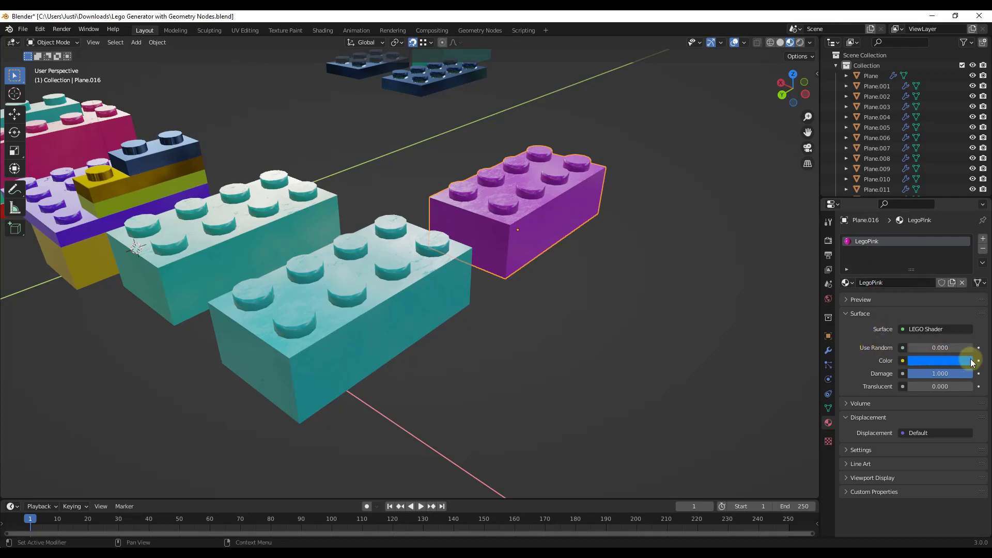
click(937, 360)
drag(913, 286, 915, 251)
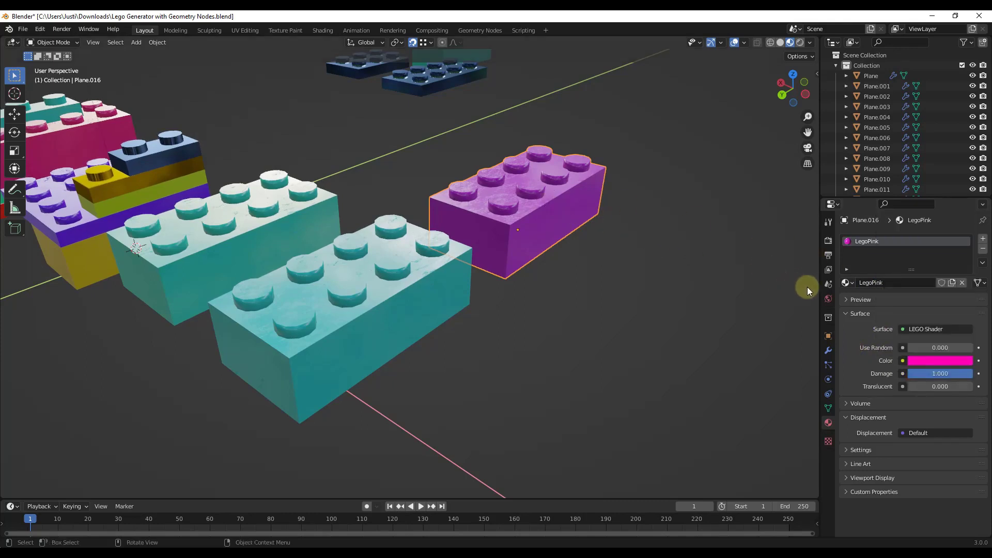
Assign the LegoPink material to the purple brick in its Geometry Nodes modifier
click(829, 353)
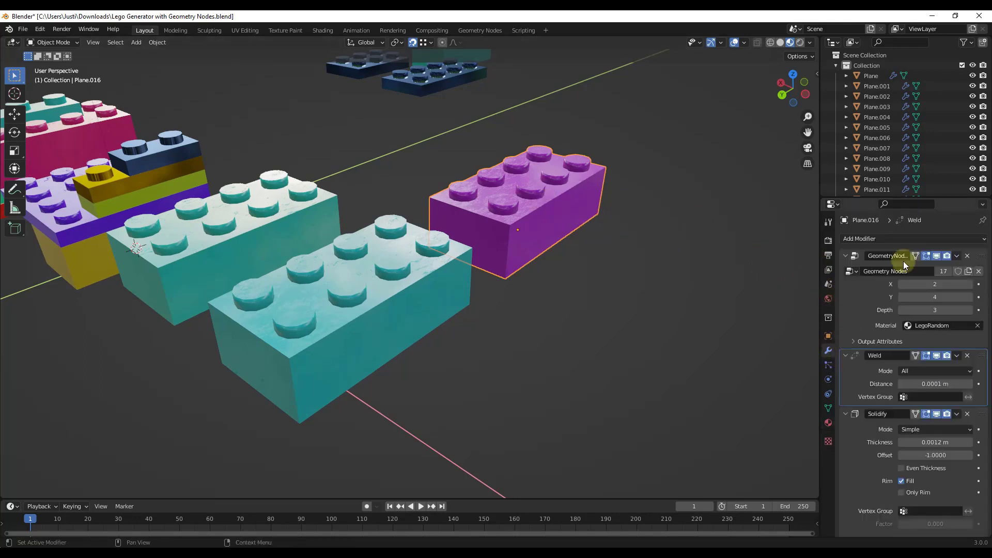
click(925, 325)
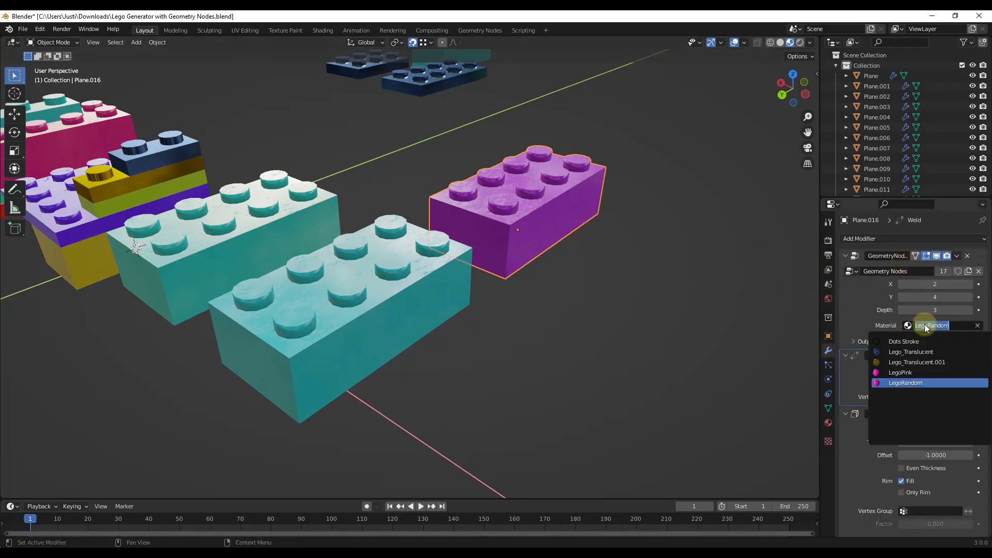
click(900, 373)
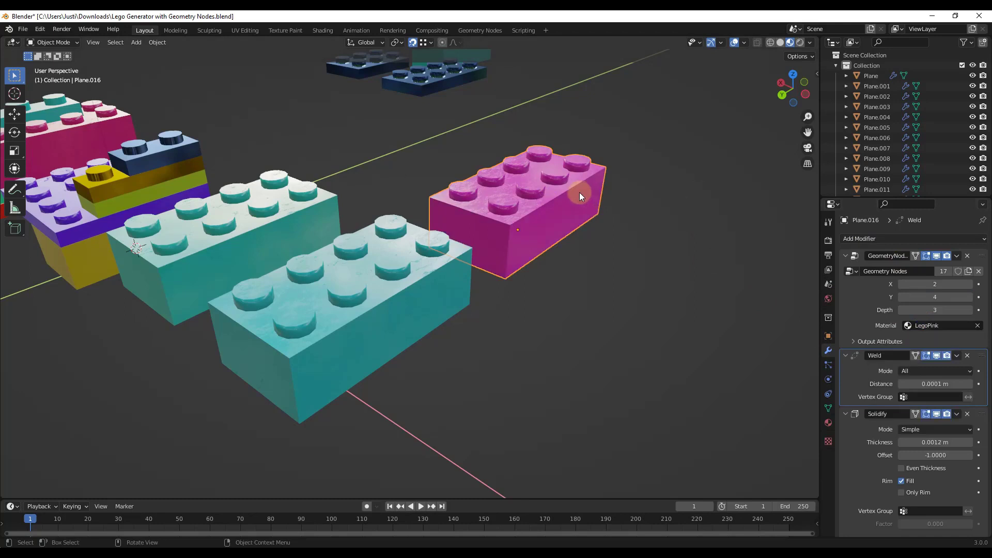
Duplicate the LegoPink brick and place the copy beside it, farther out along the X axis
scroll(579, 245, down, 4)
scroll(591, 218, up, 2)
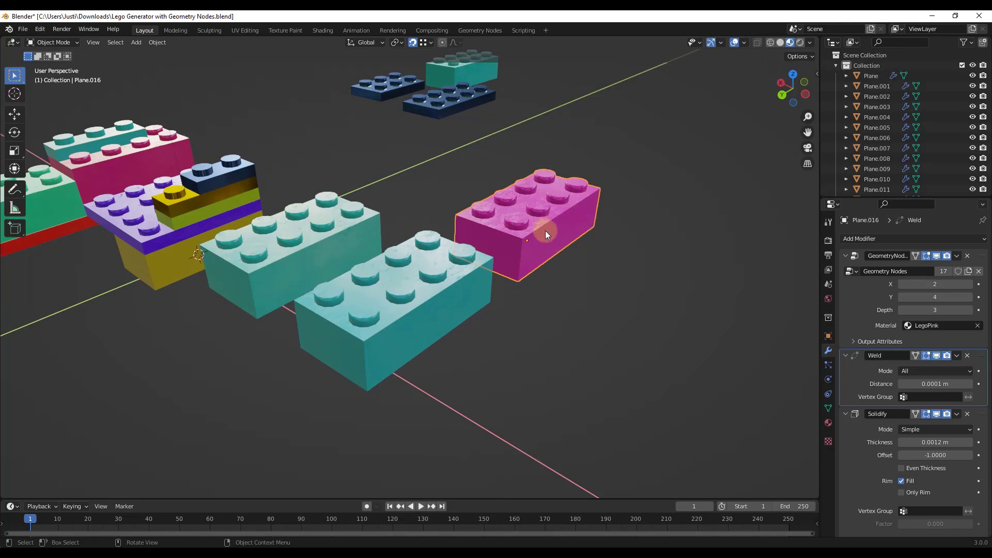
key(shift+d)
key(y)
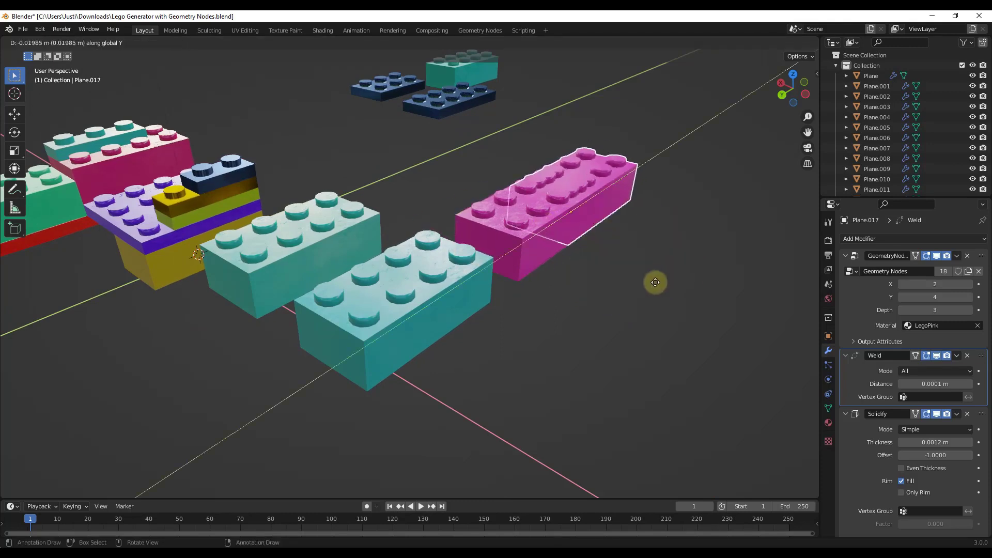
click(684, 282)
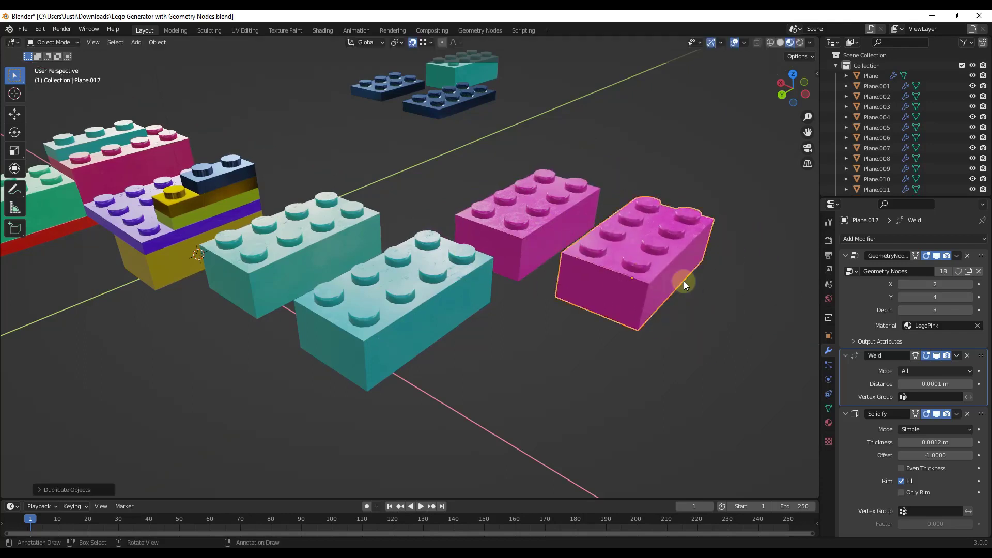
Set the duplicated pink brick's X and Y values to 1 in Geometry Nodes
click(902, 297)
click(903, 297)
click(902, 284)
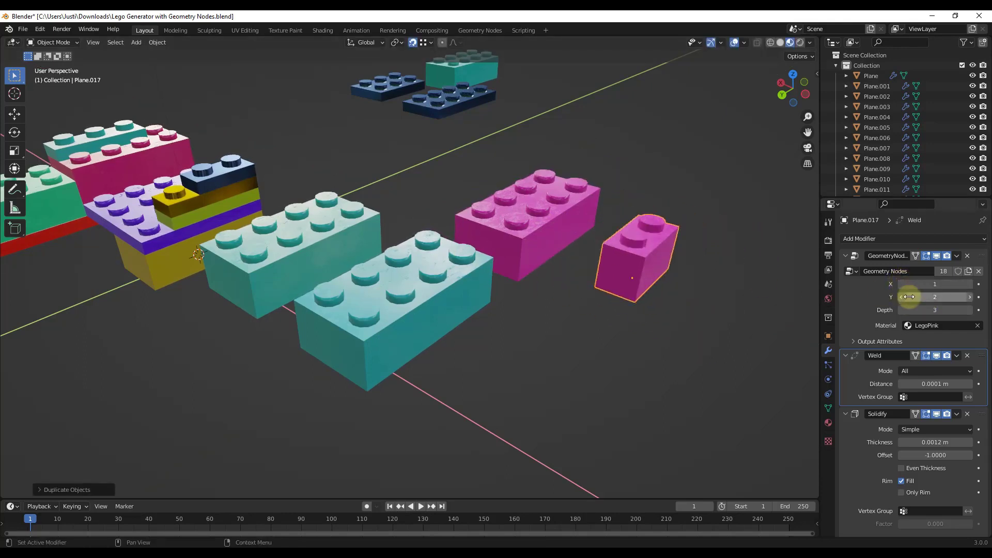
click(903, 297)
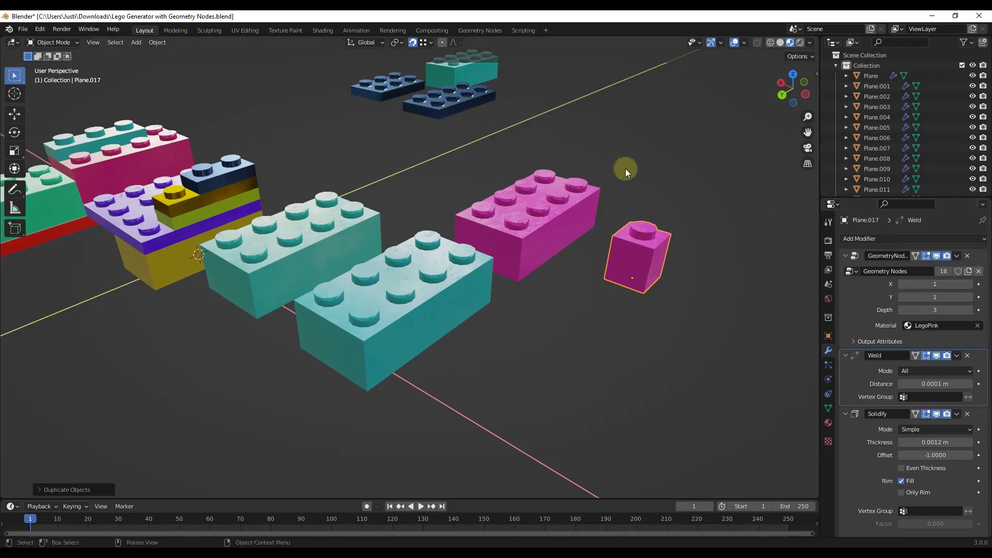
middle_drag(625, 168, 432, 128)
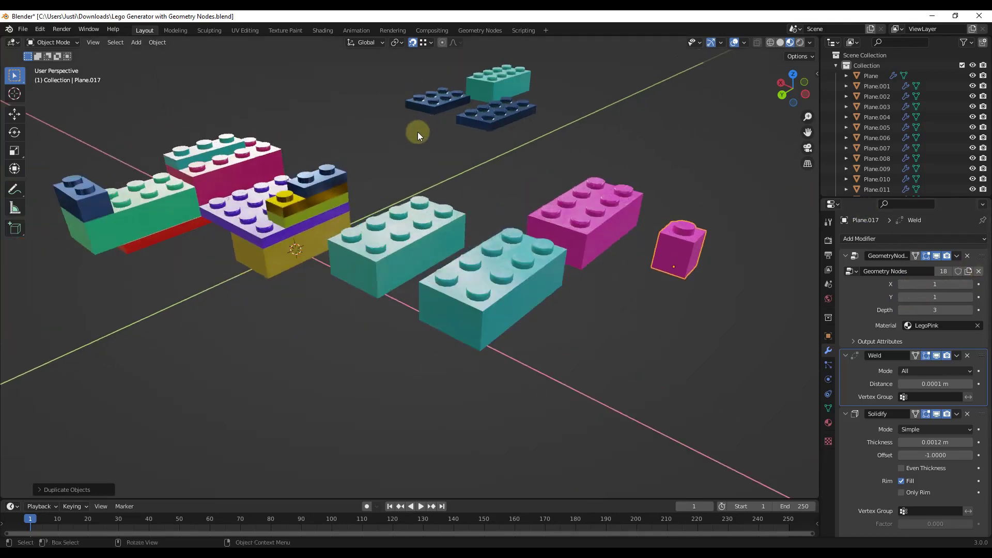